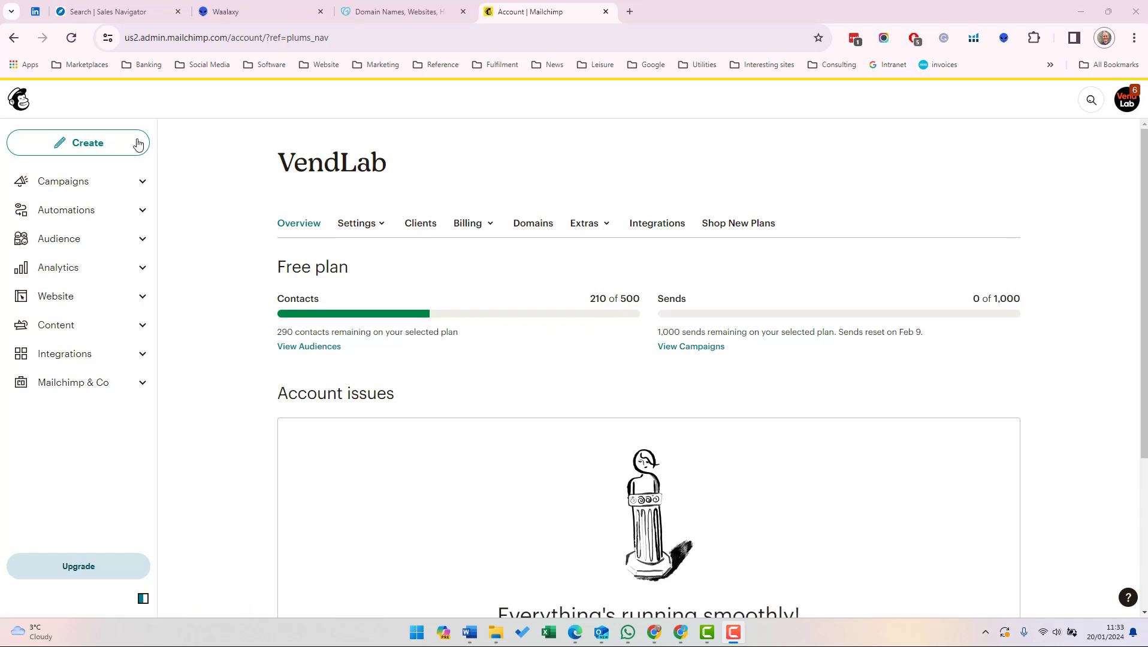
# Step: Create a new landing page named 'Test' for the Vendlab.com audience
pyautogui.click(83, 145)
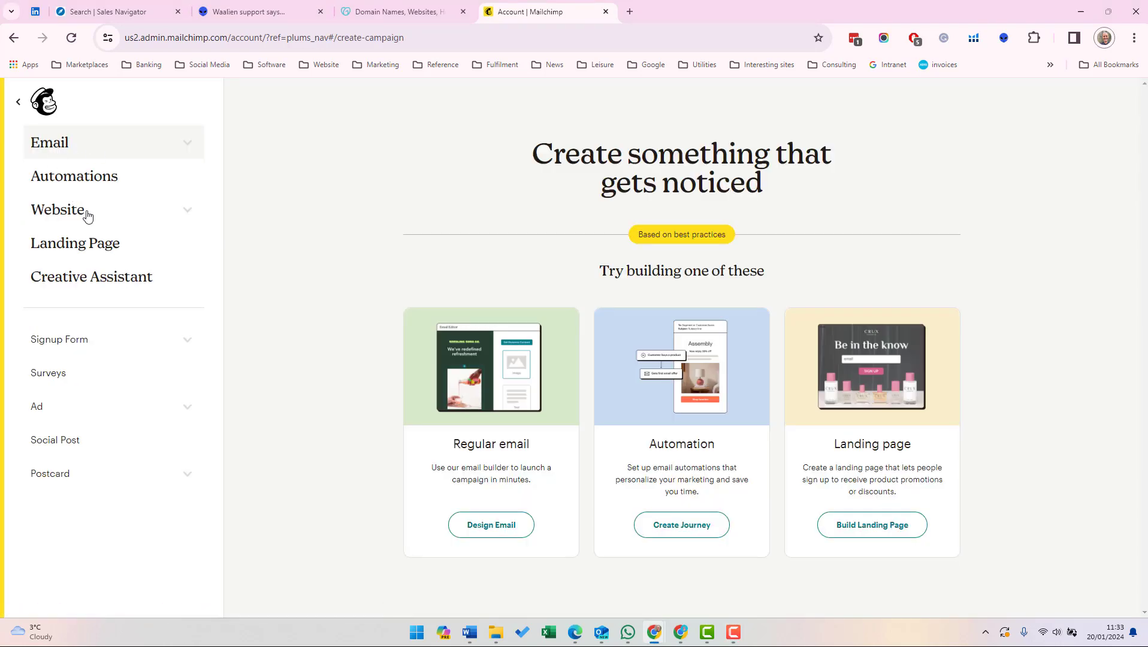
pyautogui.click(85, 242)
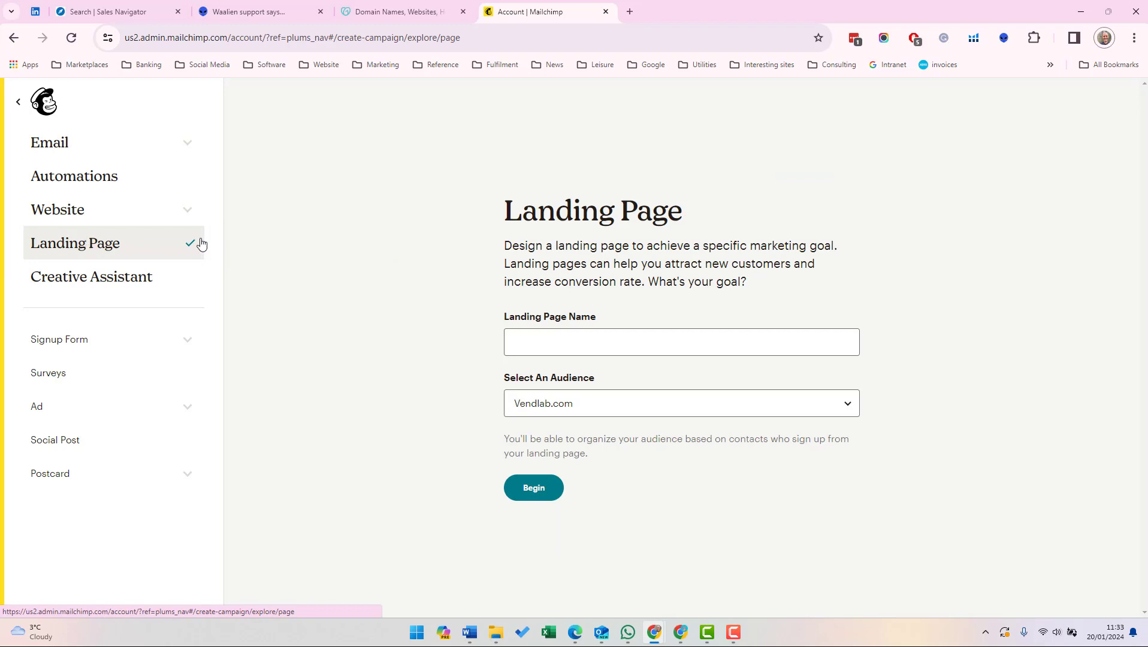
pyautogui.click(527, 350)
pyautogui.write('Tes')
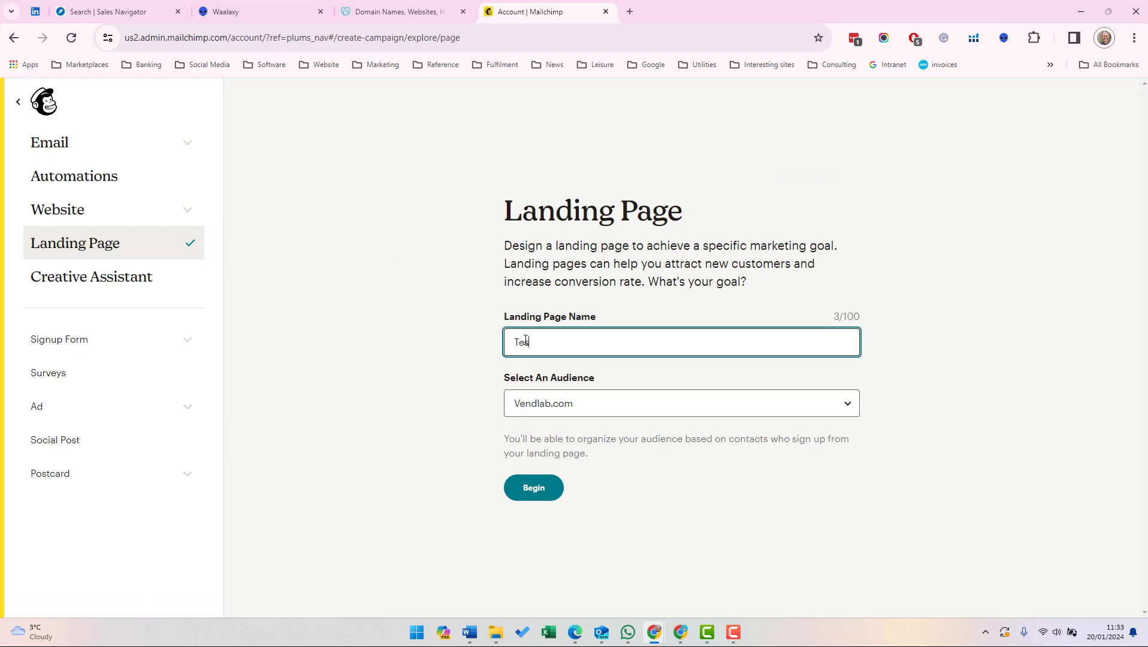
pyautogui.write('t')
pyautogui.click(590, 403)
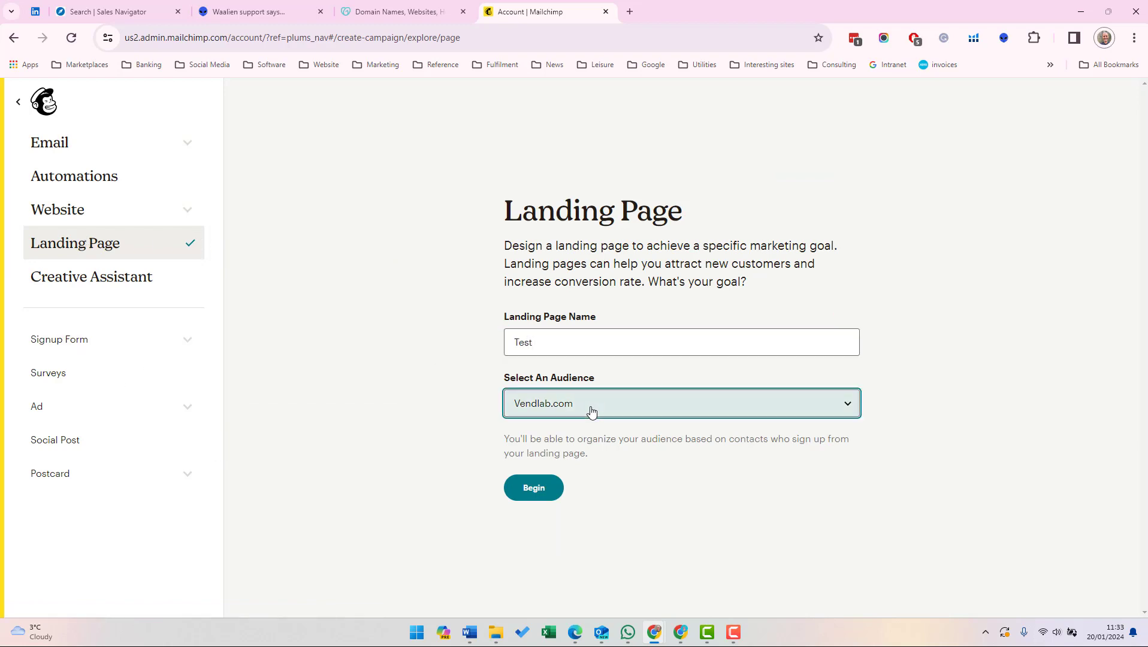
pyautogui.click(512, 402)
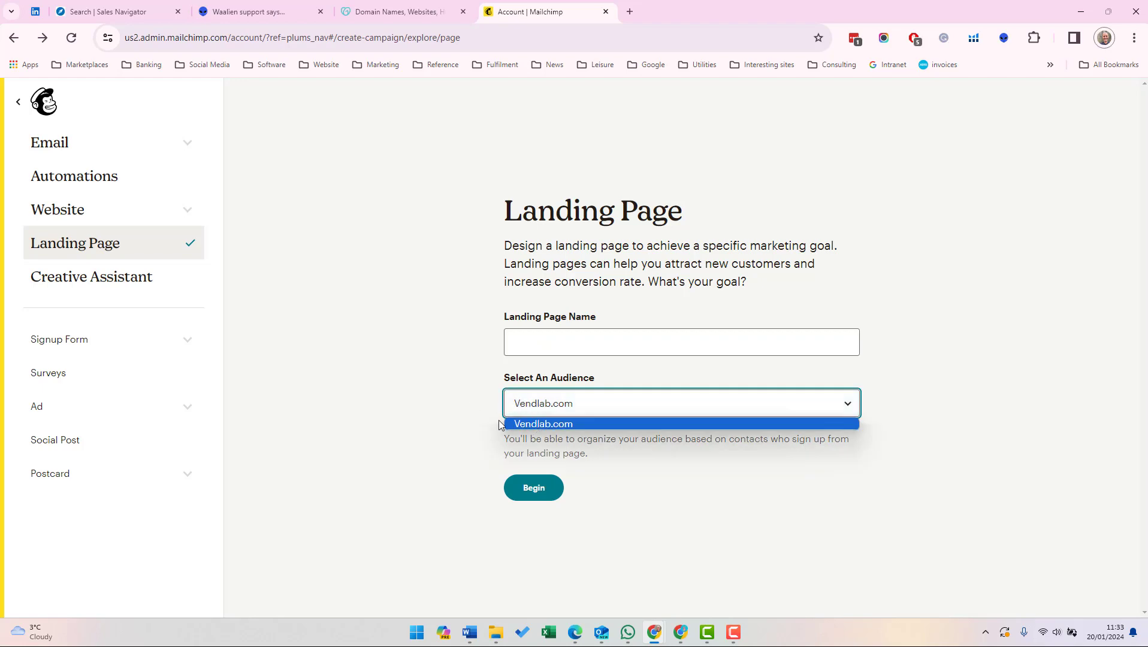
pyautogui.click(444, 414)
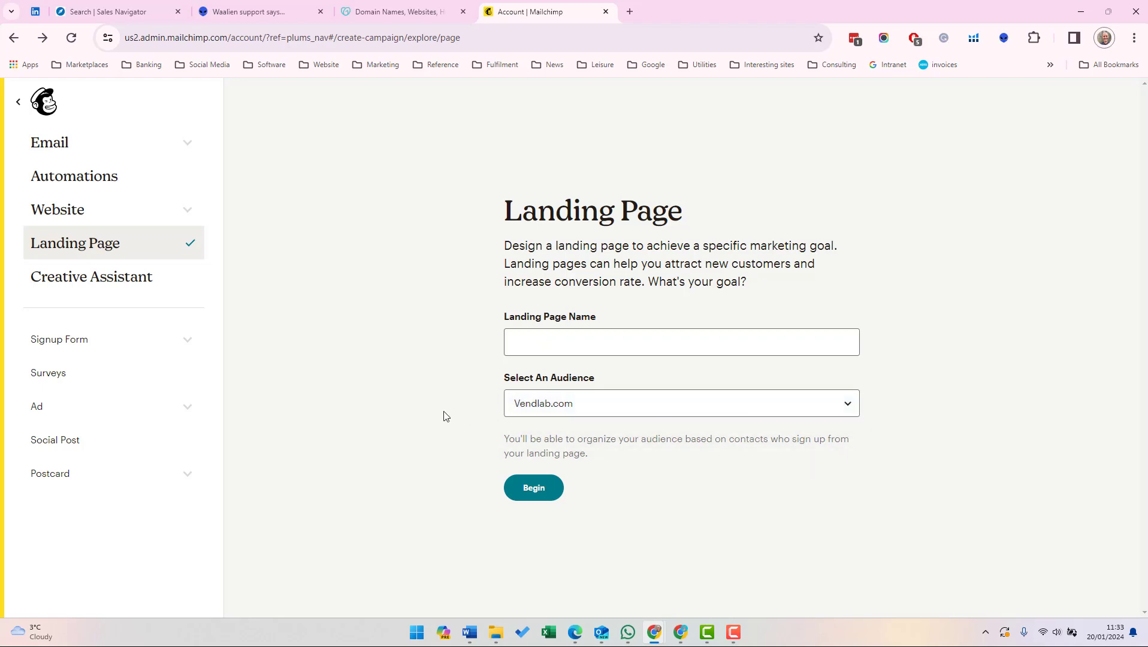
pyautogui.click(534, 487)
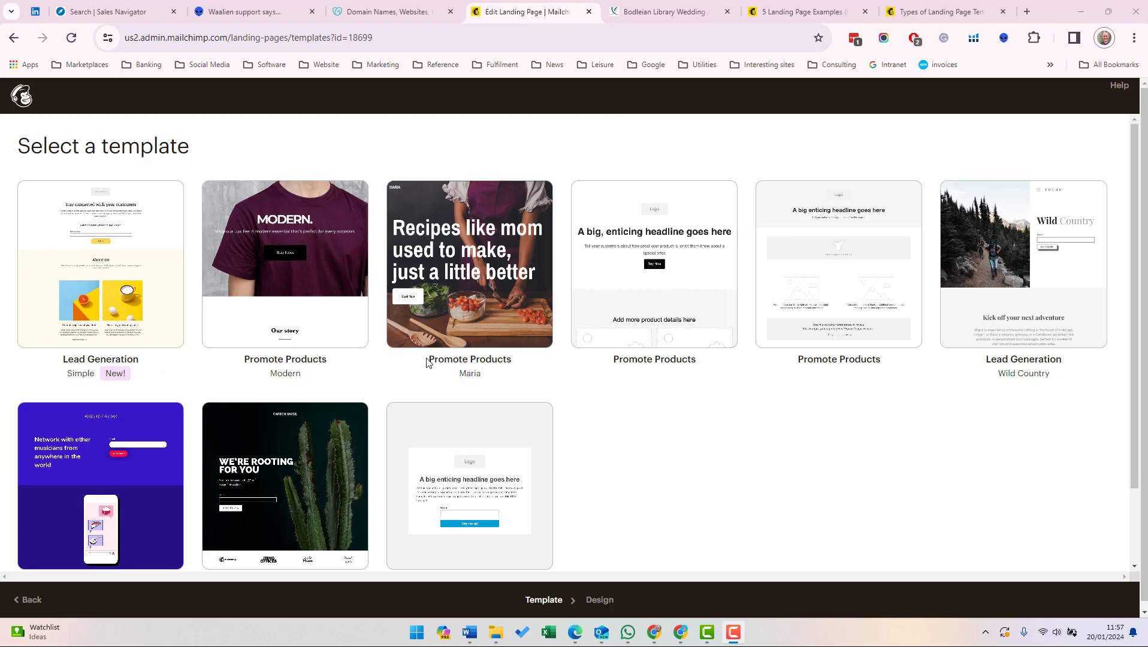
pyautogui.scroll(-2, 780, 376)
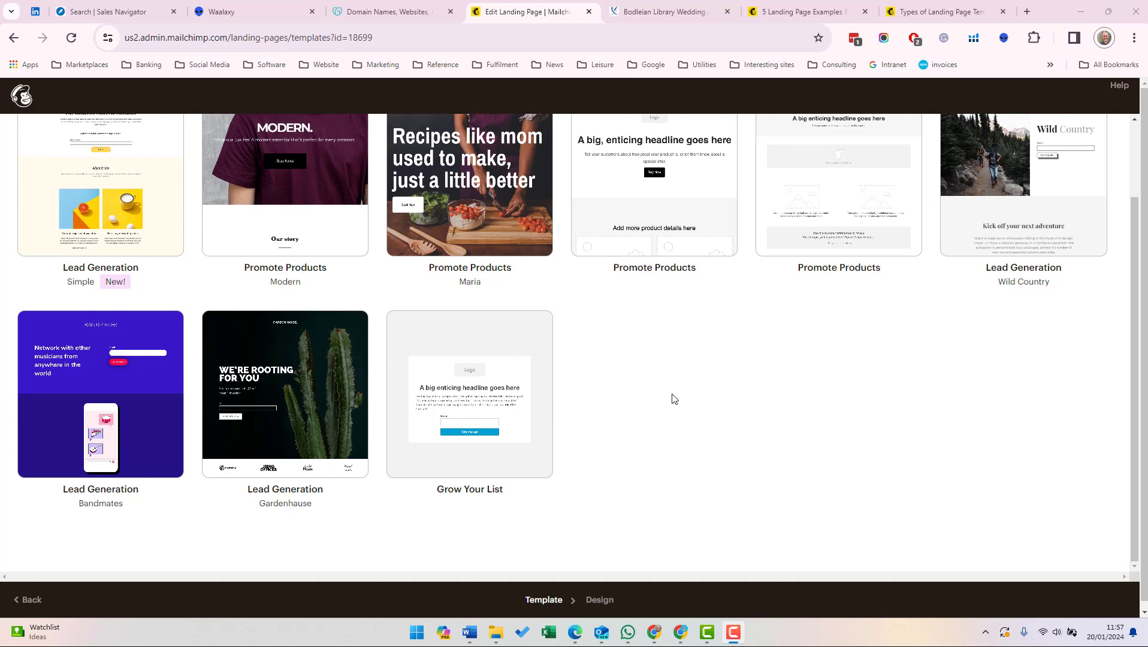
pyautogui.scroll(2, 659, 399)
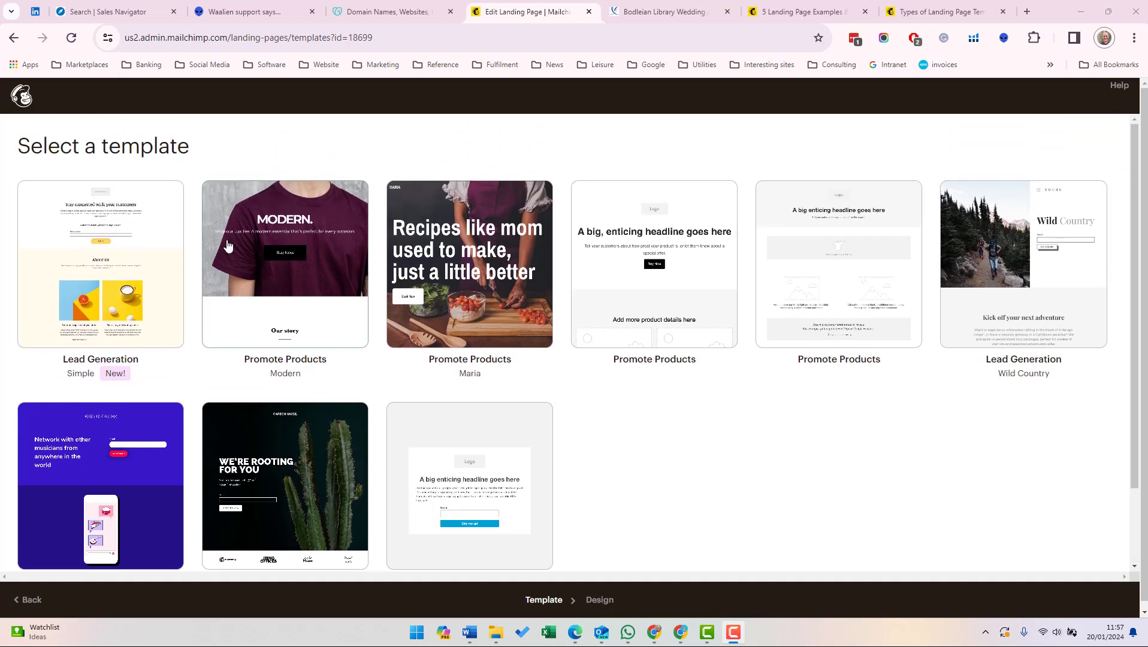
pyautogui.click(126, 249)
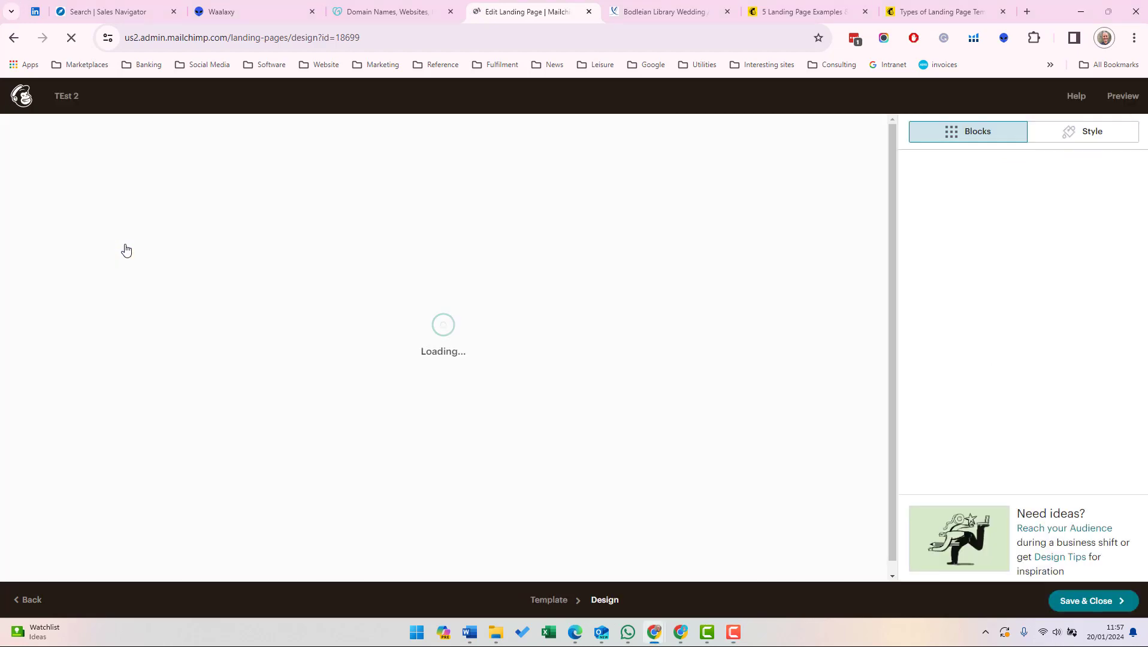
pyautogui.scroll(-2, 118, 346)
pyautogui.scroll(-3, 118, 346)
pyautogui.scroll(5, 118, 347)
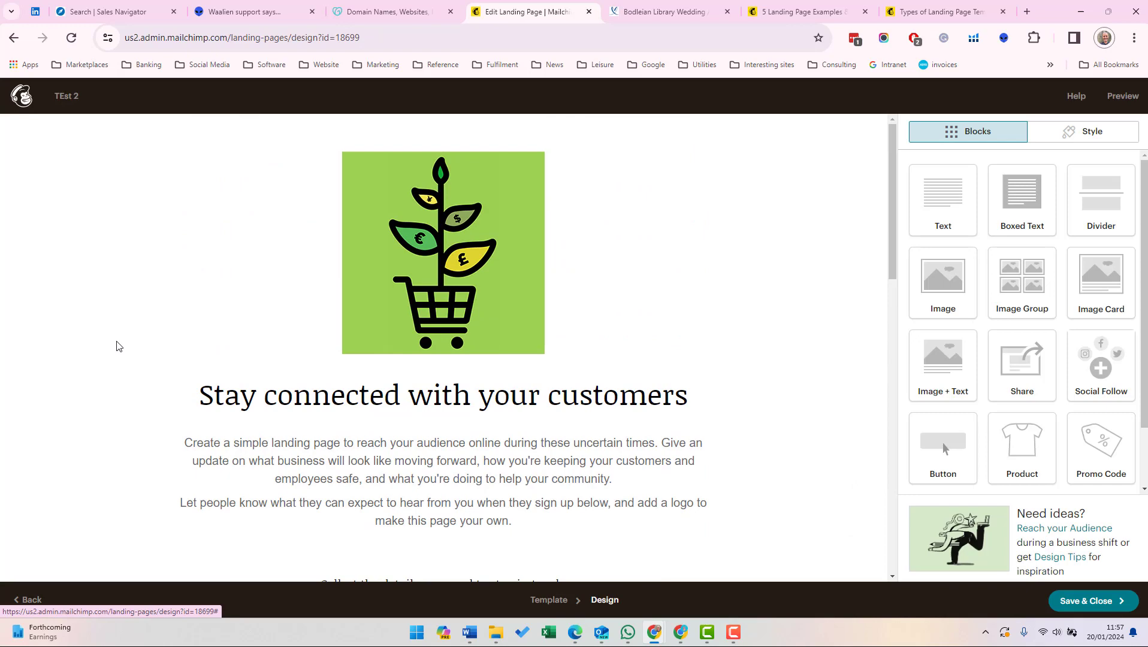
pyautogui.moveTo(326, 283)
pyautogui.scroll(-6, 335, 288)
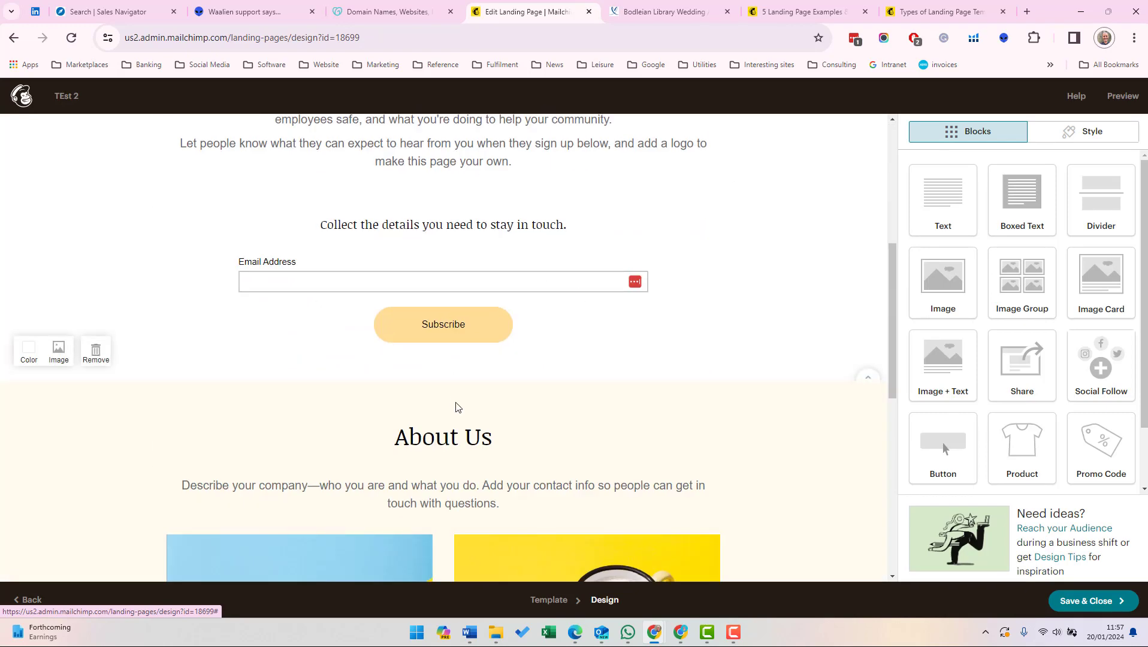
pyautogui.scroll(-3, 469, 415)
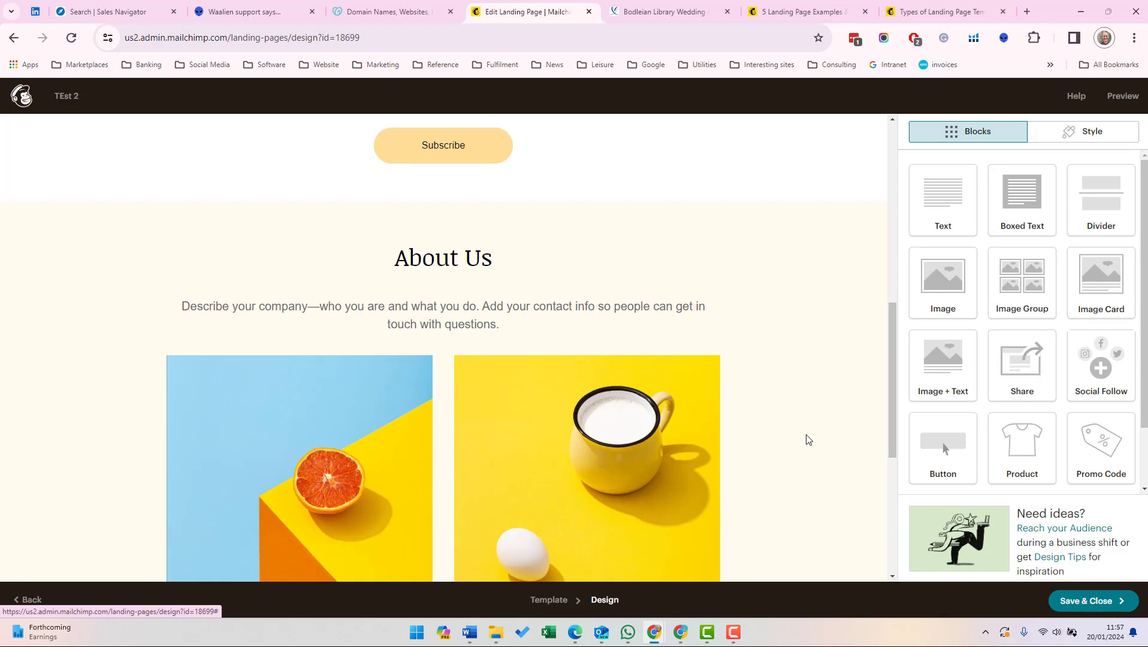
pyautogui.scroll(5, 779, 425)
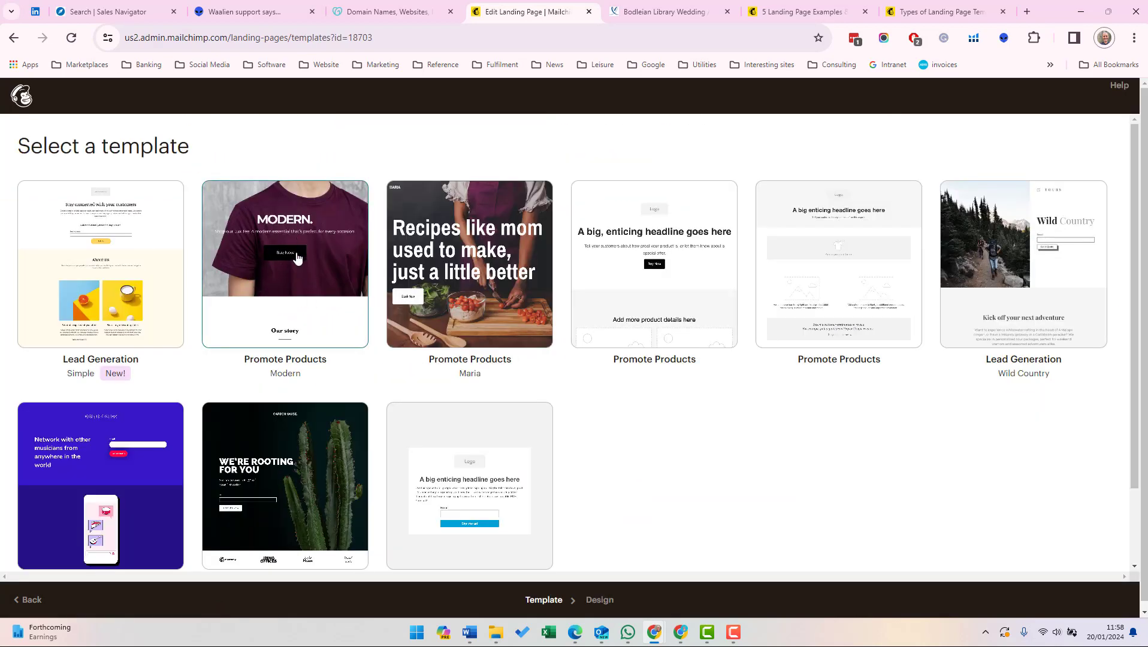
pyautogui.click(280, 238)
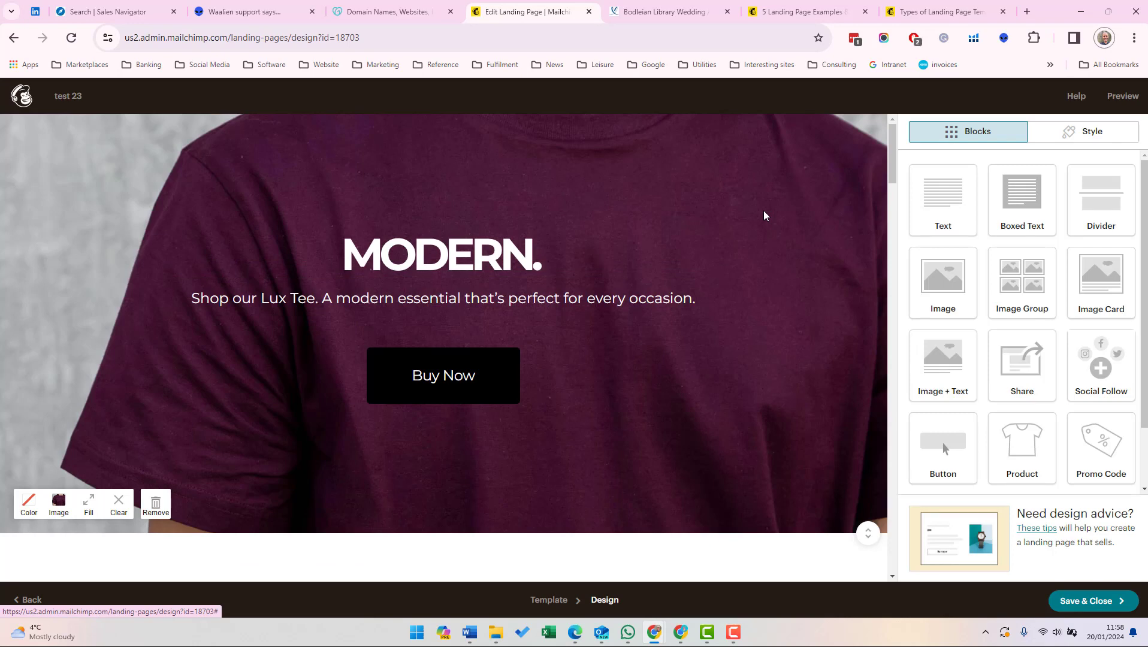
pyautogui.moveTo(524, 346)
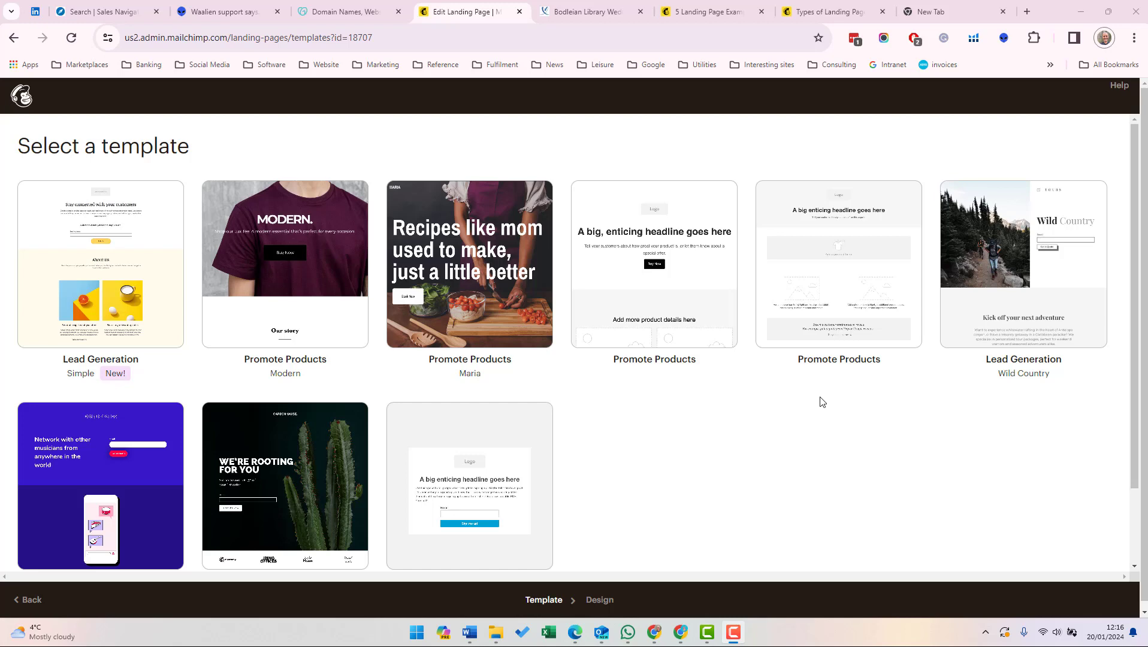
# Step: Open the Grow Your List template in the design editor
pyautogui.scroll(-1, 779, 411)
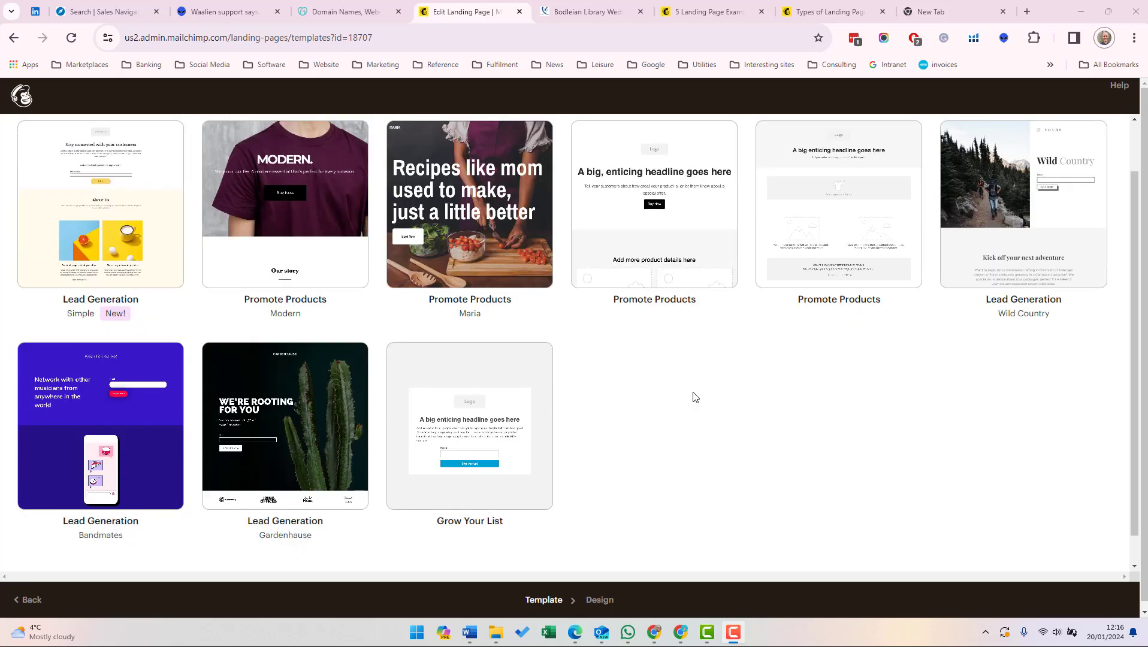
pyautogui.click(479, 425)
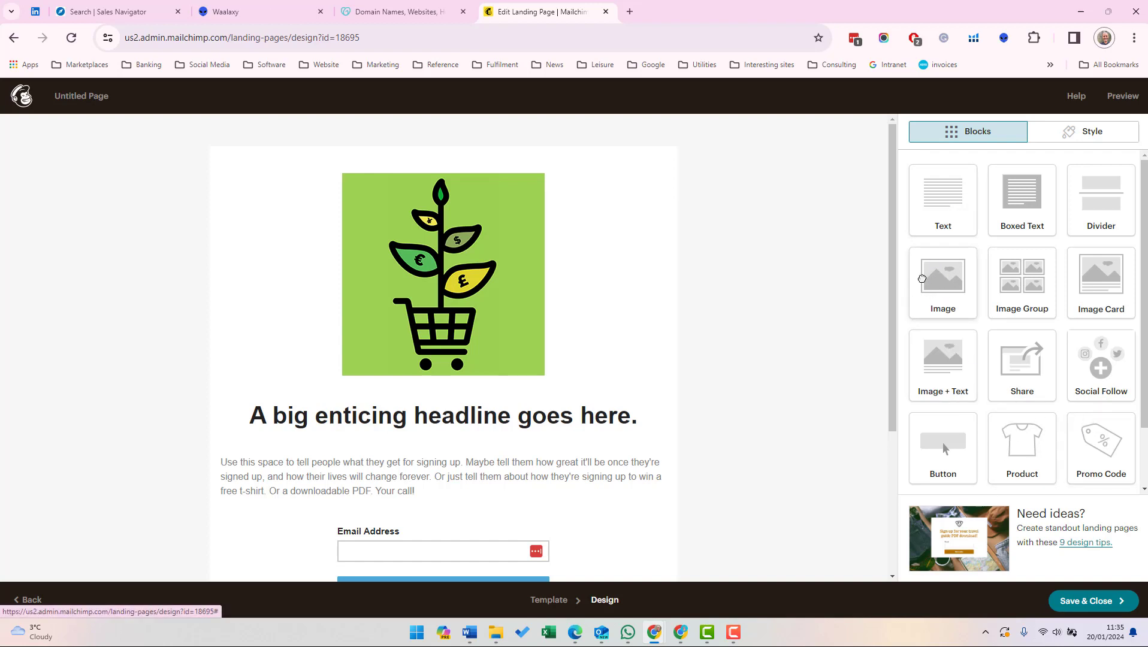
# Step: Insert the Vendlab Logo Orange_Black.png image in a new image block at the top of the page
pyautogui.moveTo(942, 280); pyautogui.dragTo(486, 177)
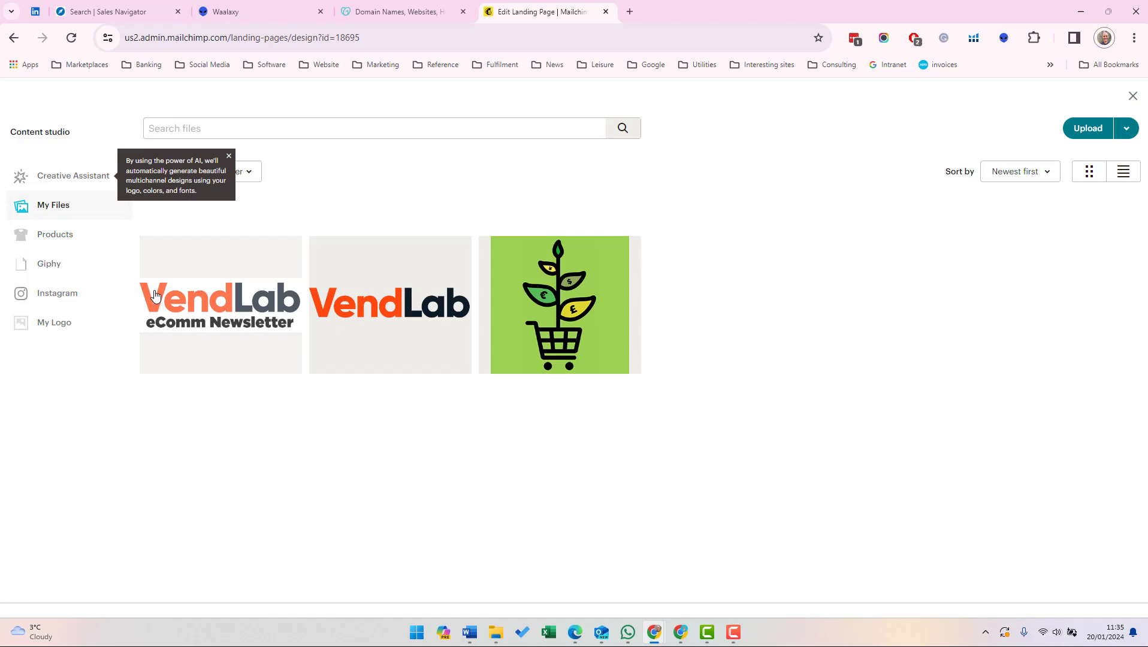
pyautogui.click(359, 312)
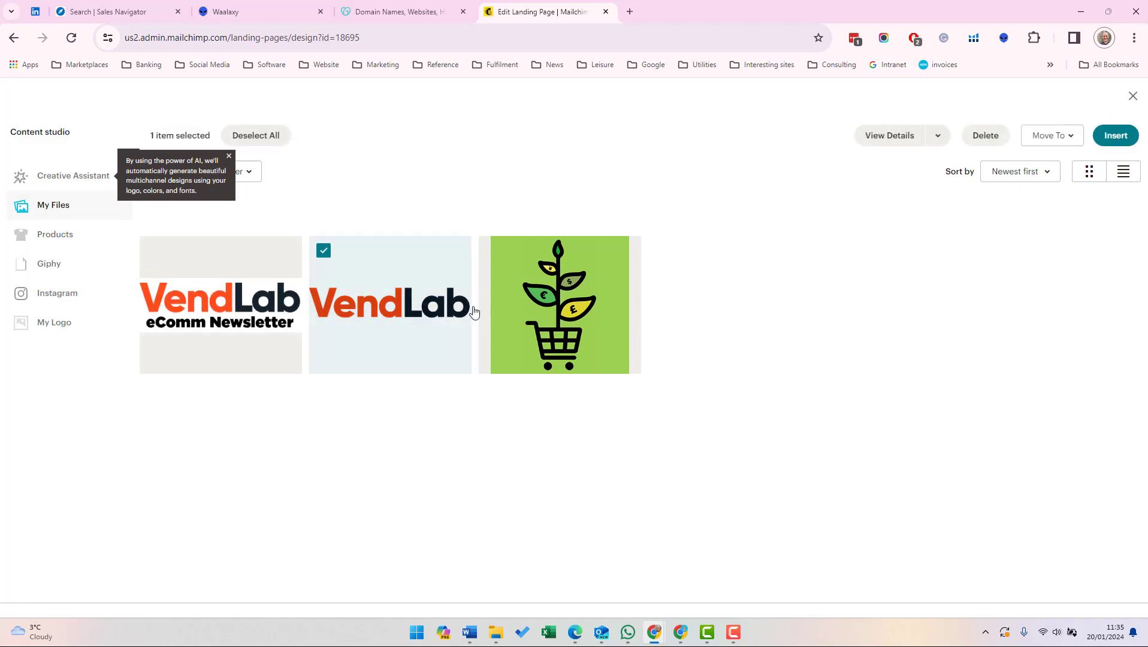
pyautogui.click(1113, 137)
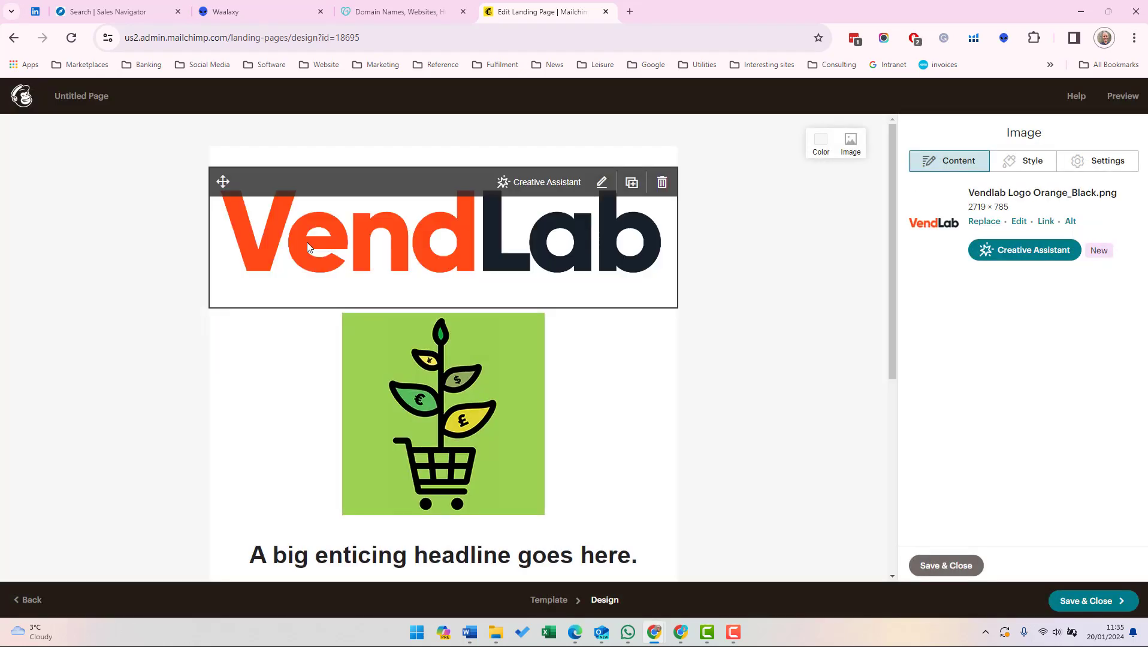
# Step: Finish the logo block and drop an empty Product block below the signup form
pyautogui.click(946, 566)
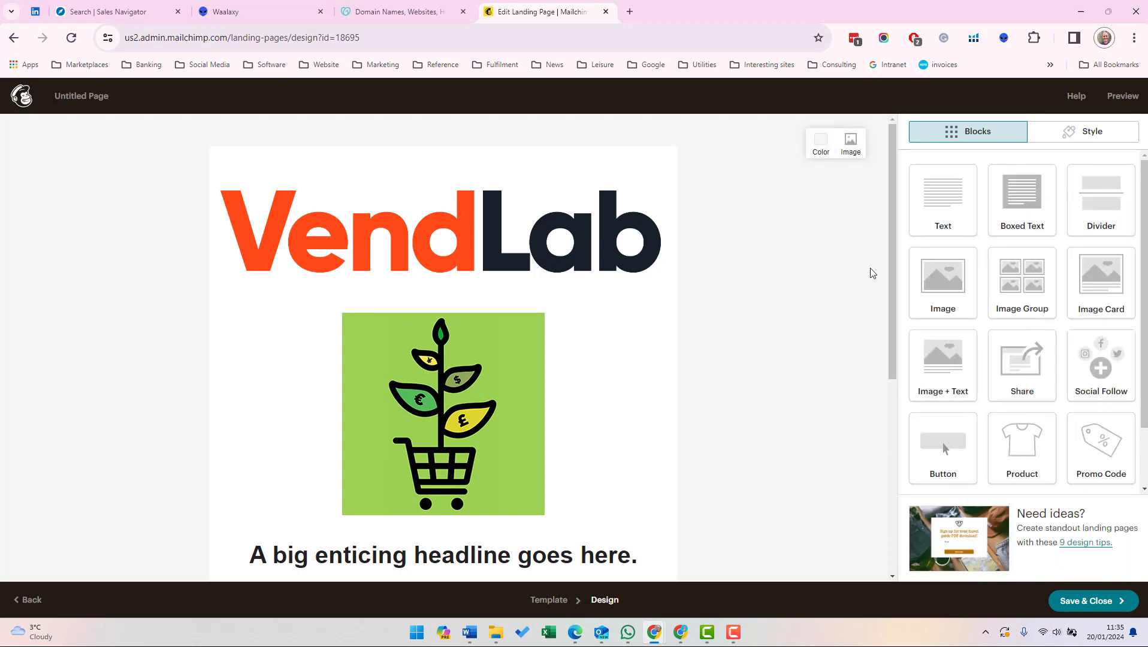
pyautogui.scroll(-1, 843, 378)
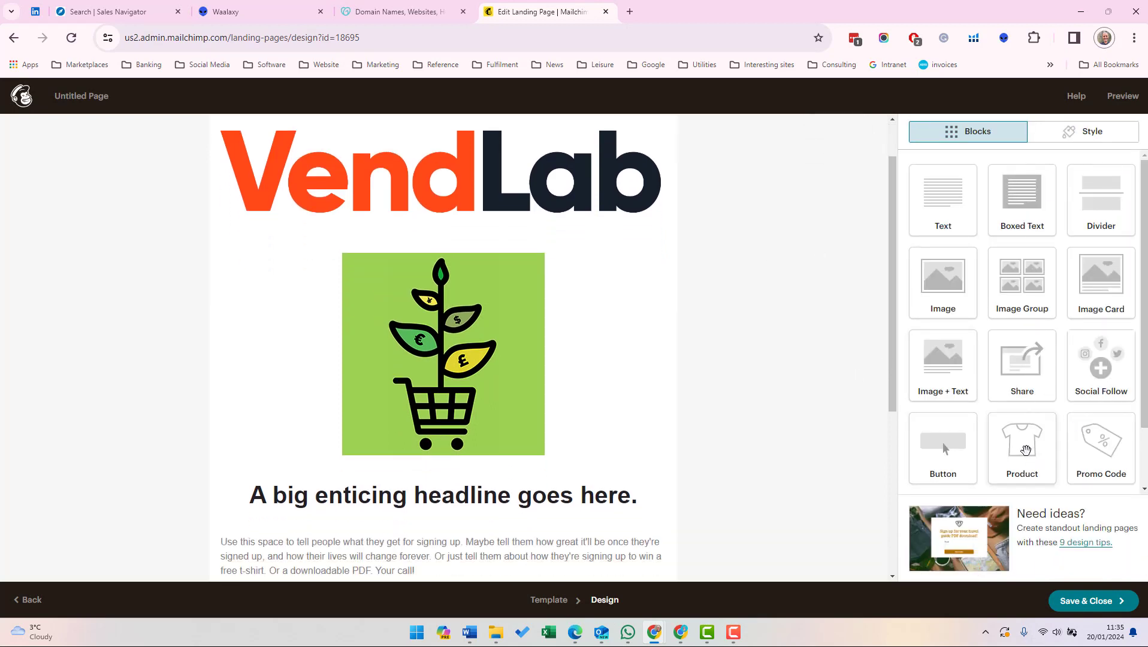
pyautogui.moveTo(1026, 450); pyautogui.dragTo(449, 293)
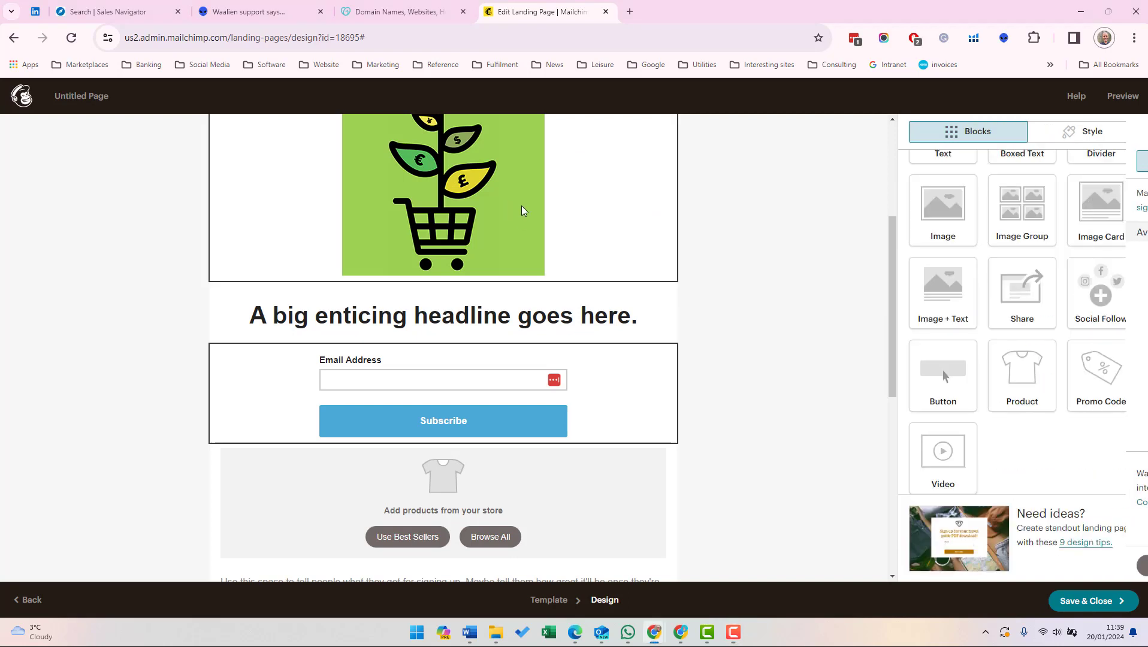
pyautogui.click(522, 206)
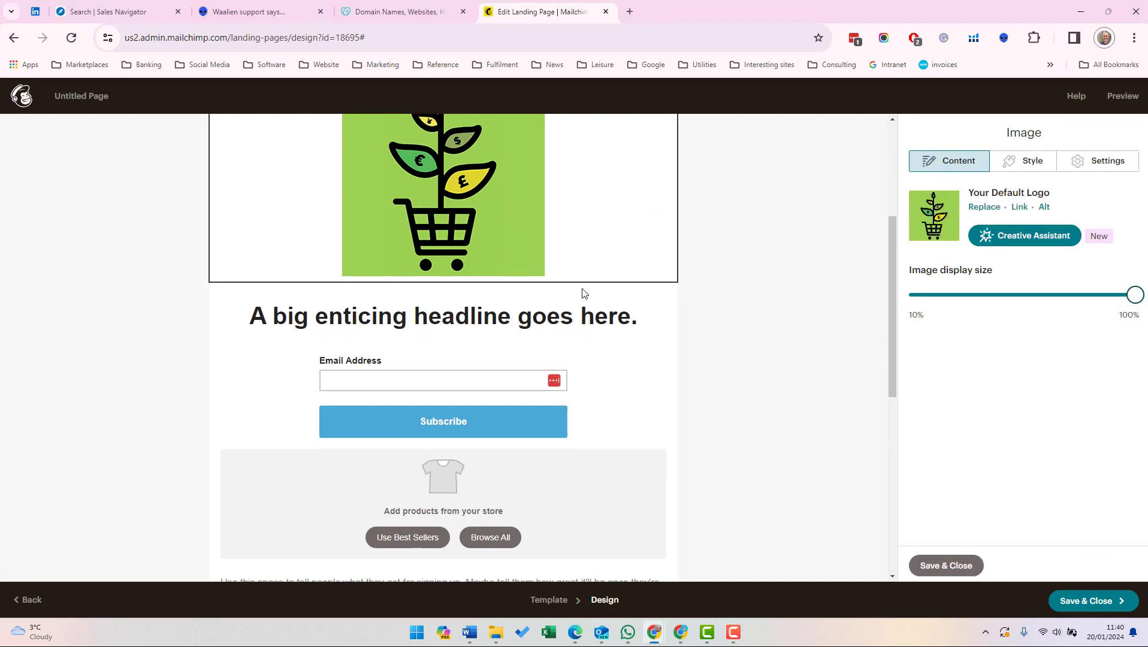
pyautogui.scroll(3, 584, 300)
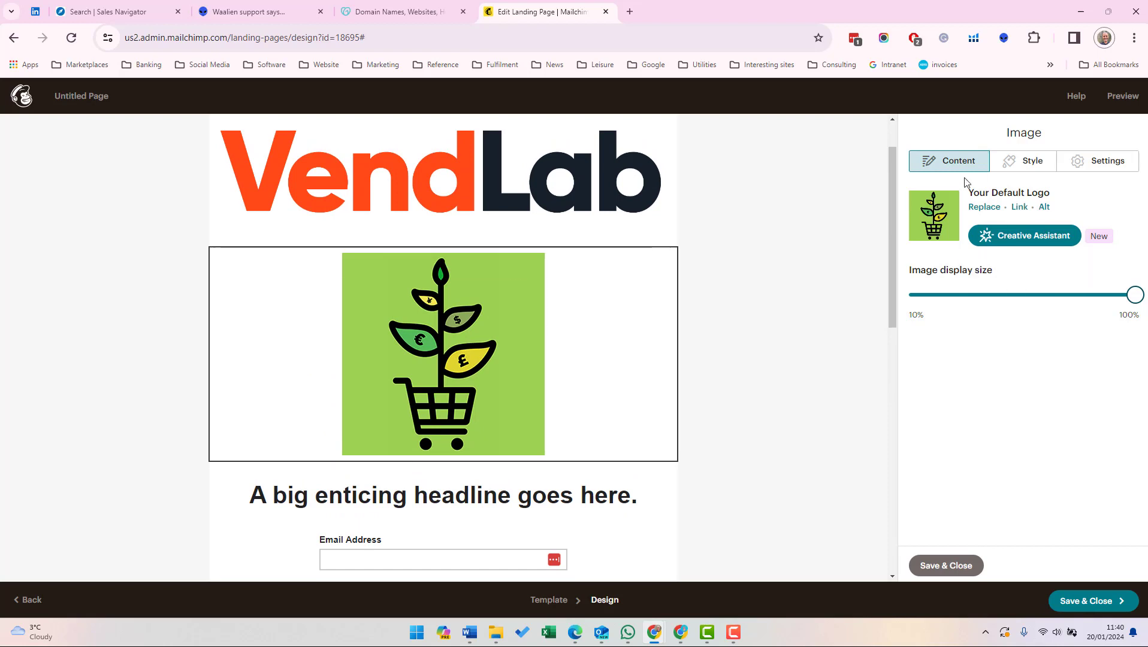
pyautogui.click(1025, 168)
pyautogui.click(955, 168)
pyautogui.click(1026, 168)
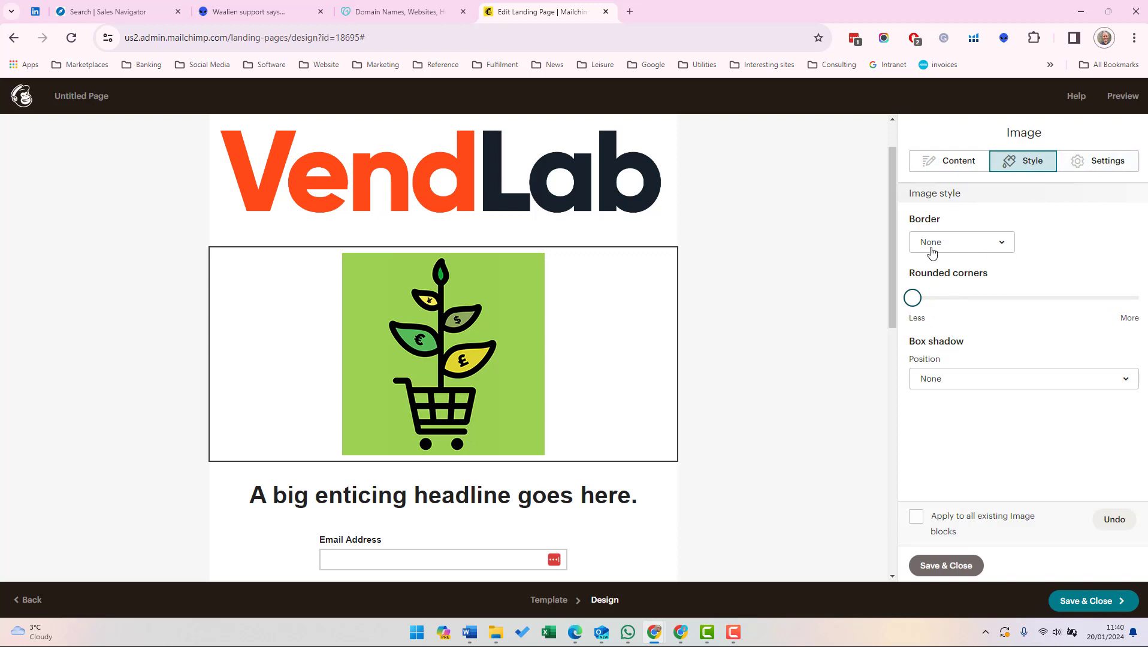
pyautogui.click(1091, 169)
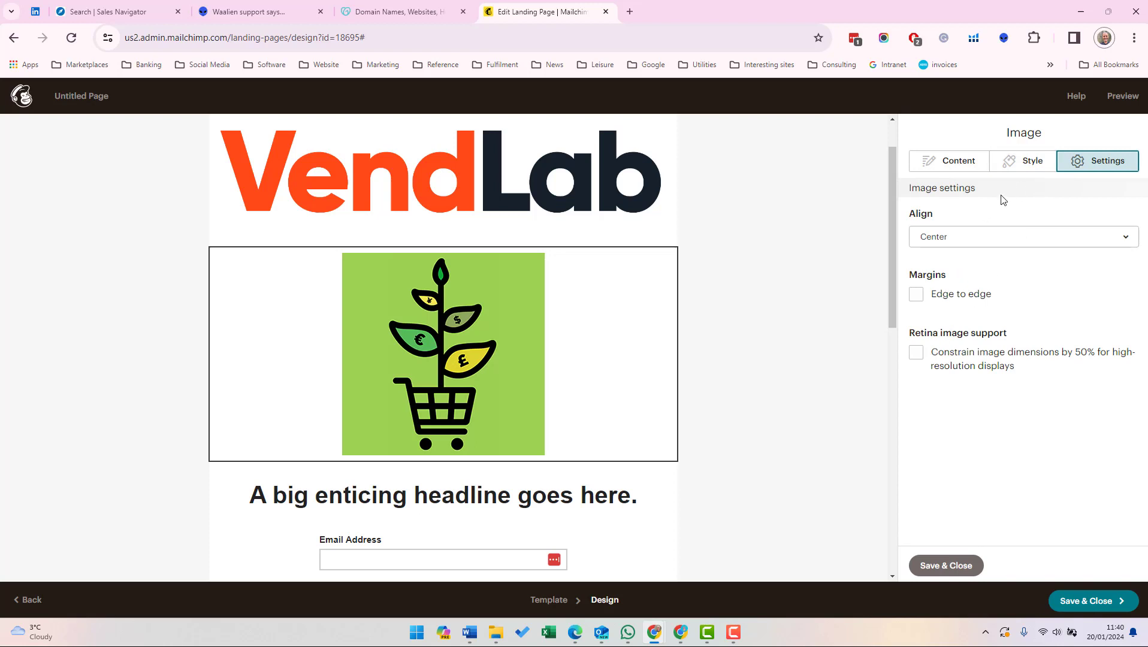
pyautogui.click(943, 564)
pyautogui.scroll(-4, 753, 448)
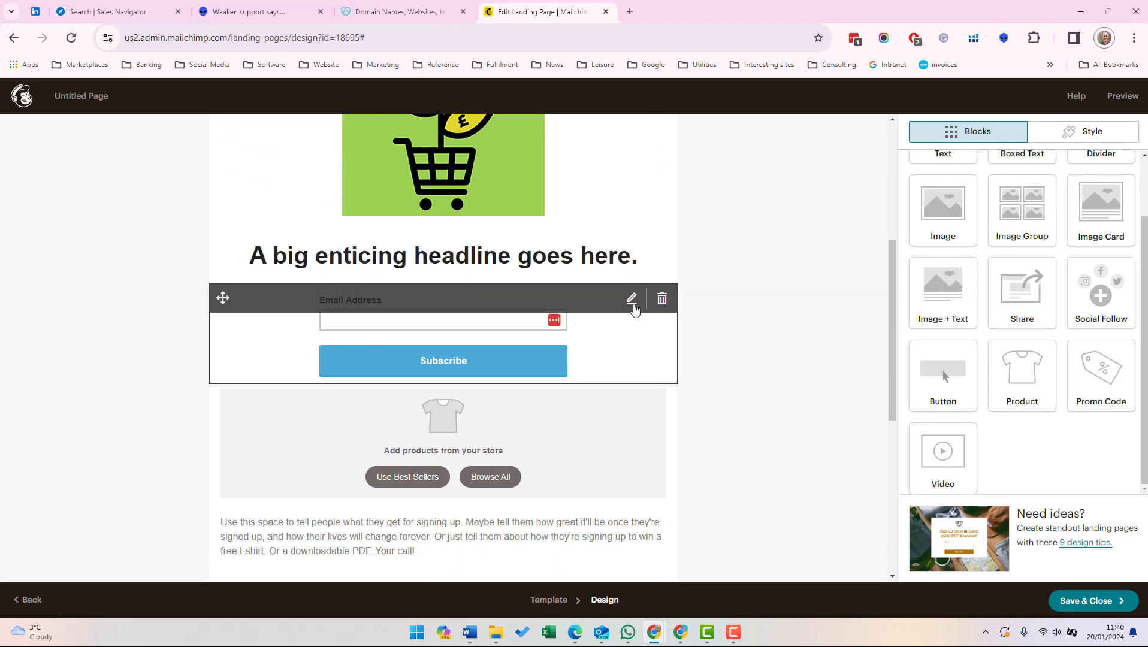
# Step: Add First Name and Last Name fields to the signup form under Email Address
pyautogui.click(632, 301)
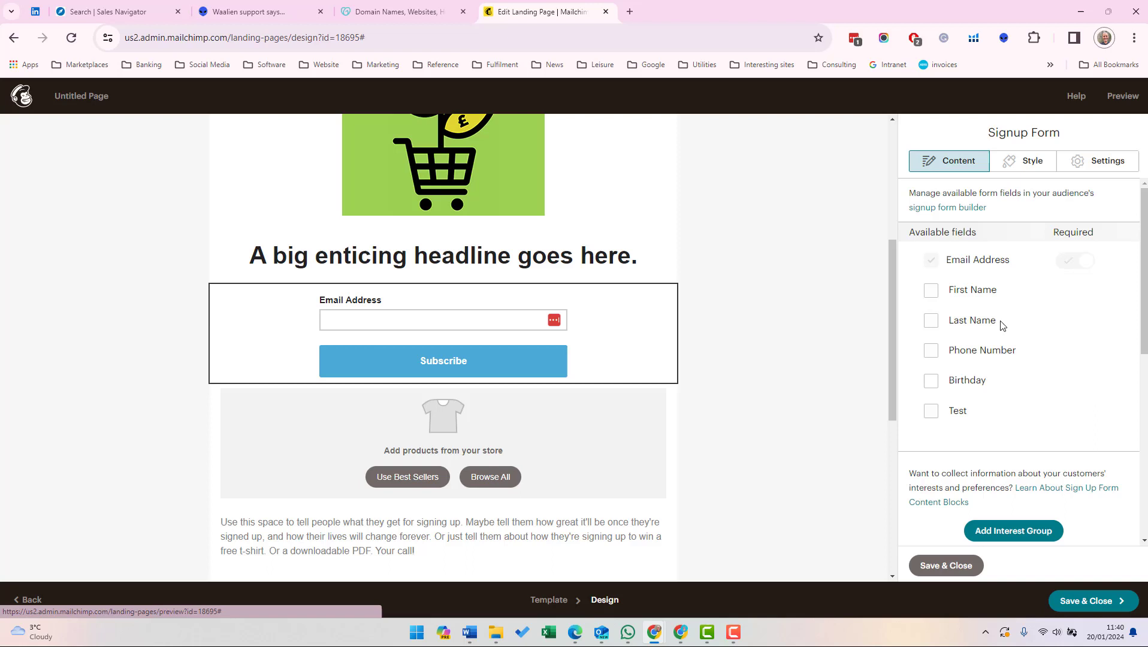
pyautogui.click(931, 292)
pyautogui.click(932, 322)
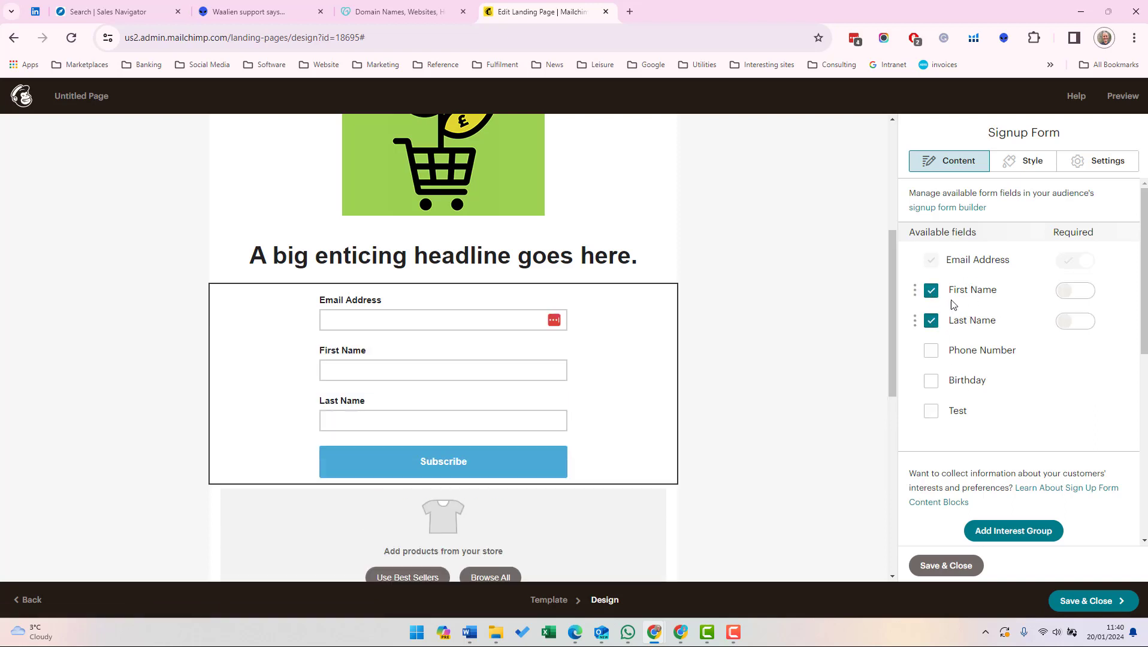
pyautogui.moveTo(428, 400)
pyautogui.scroll(-2, 787, 371)
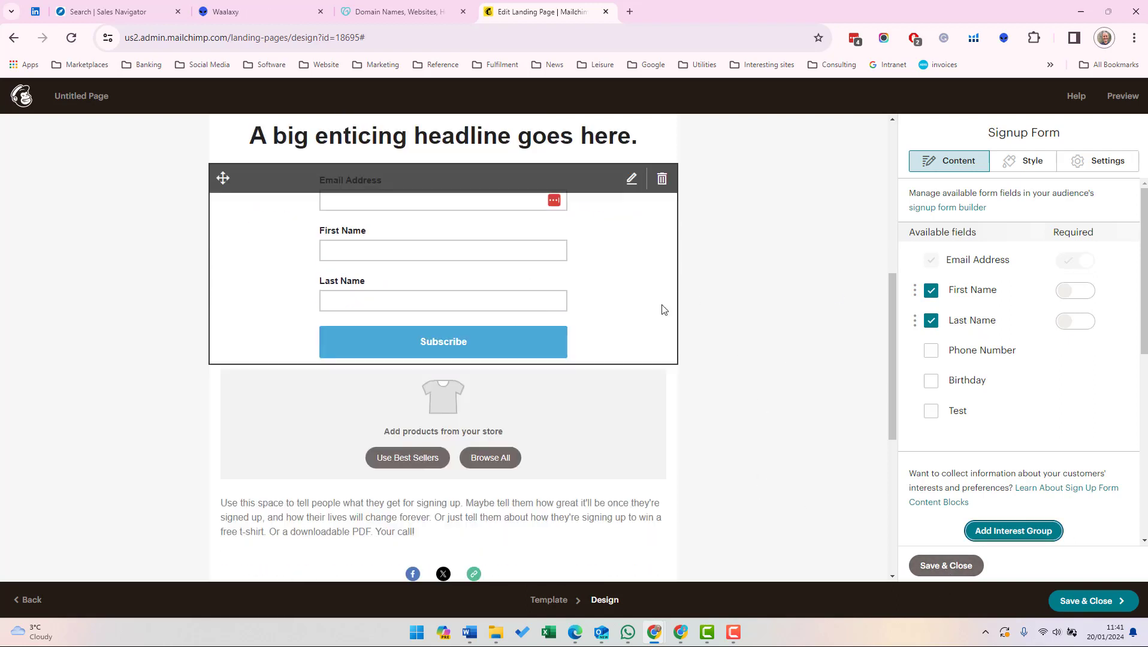
pyautogui.click(966, 570)
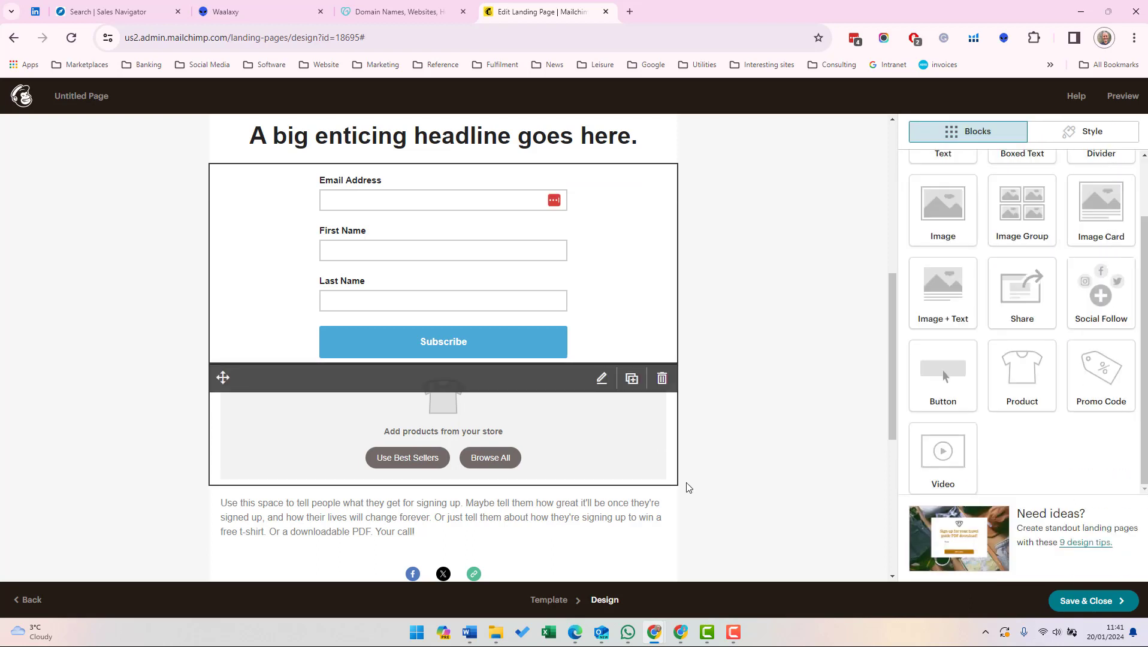
pyautogui.scroll(-2, 464, 273)
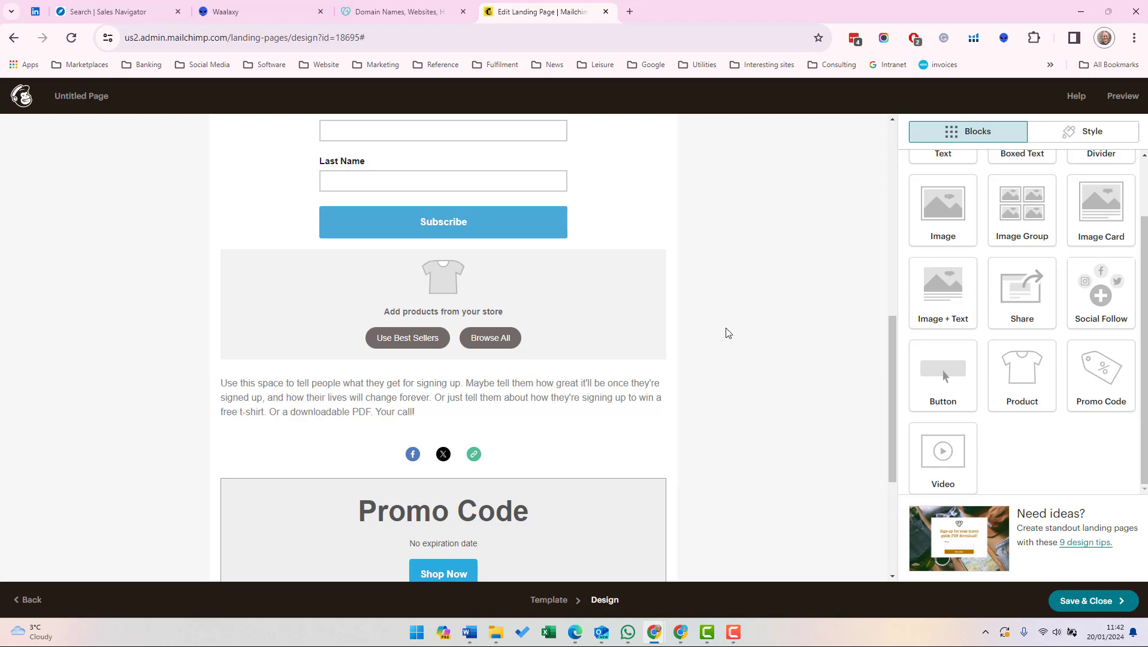
pyautogui.scroll(-4, 698, 333)
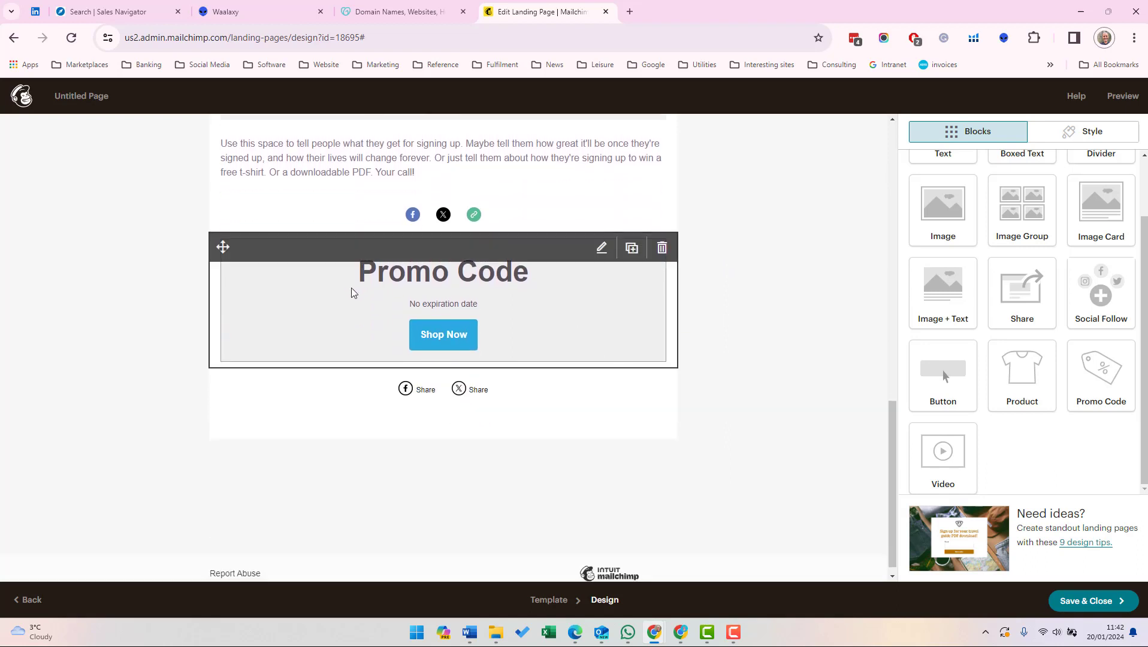
pyautogui.click(602, 250)
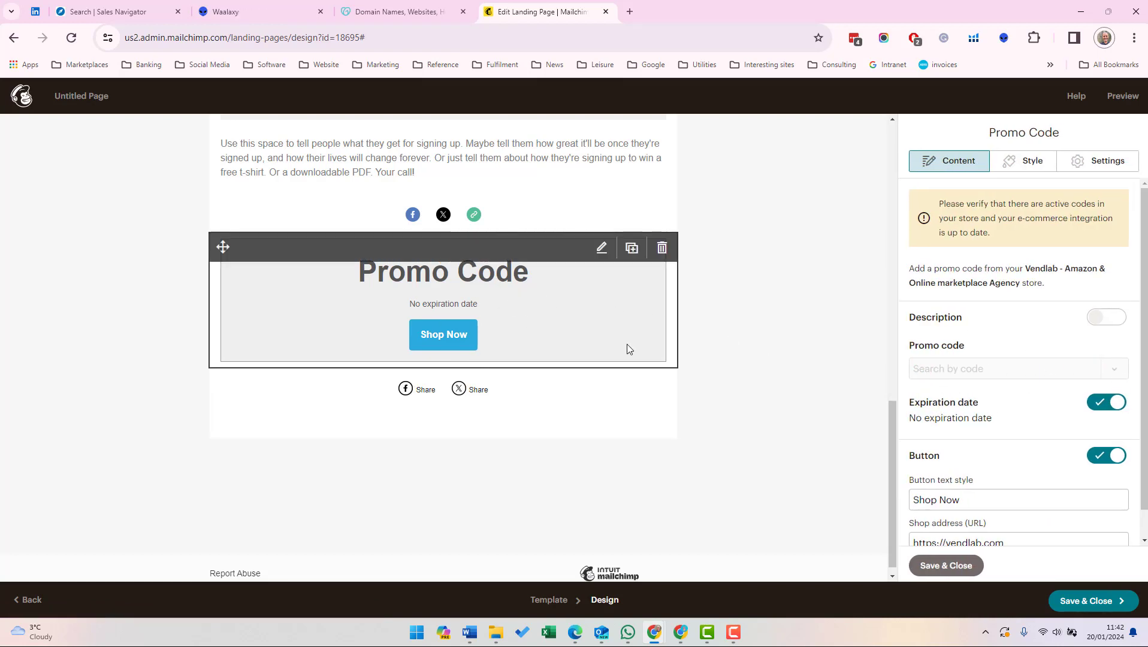
pyautogui.scroll(-1, 935, 479)
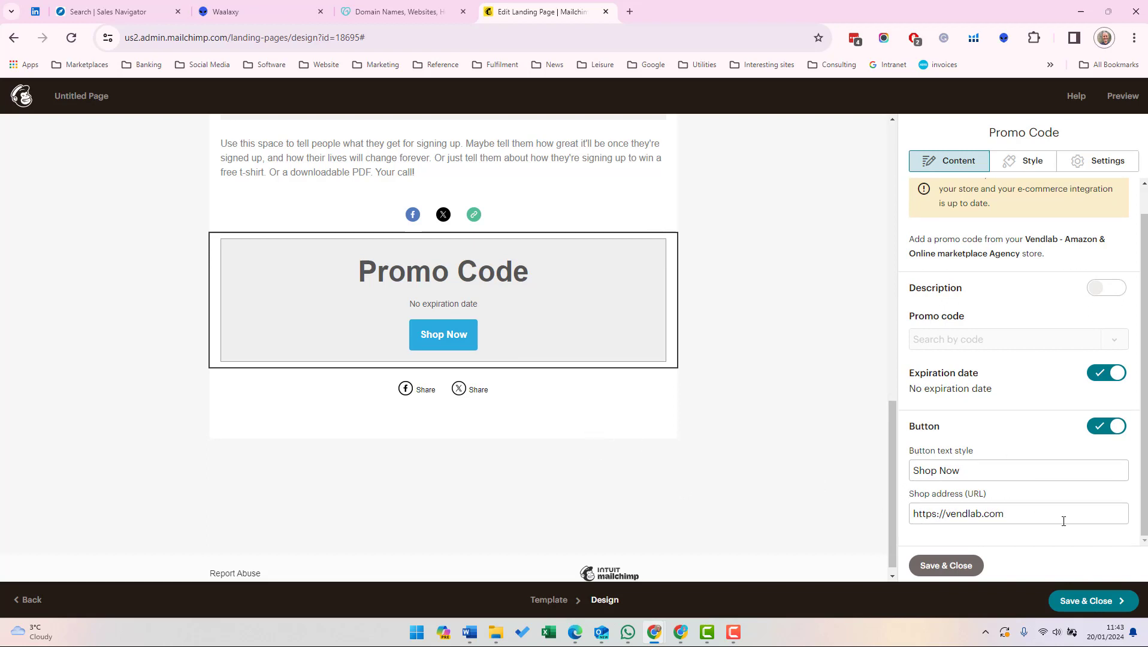
pyautogui.scroll(1, 1019, 488)
pyautogui.press('Escape')
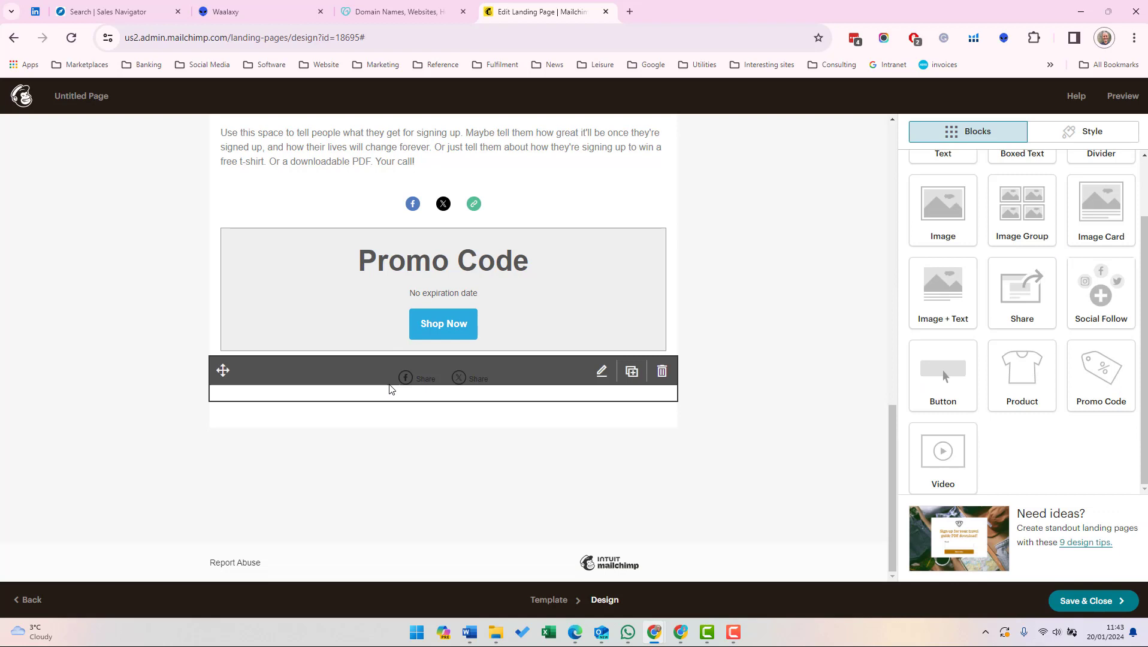
pyautogui.click(602, 371)
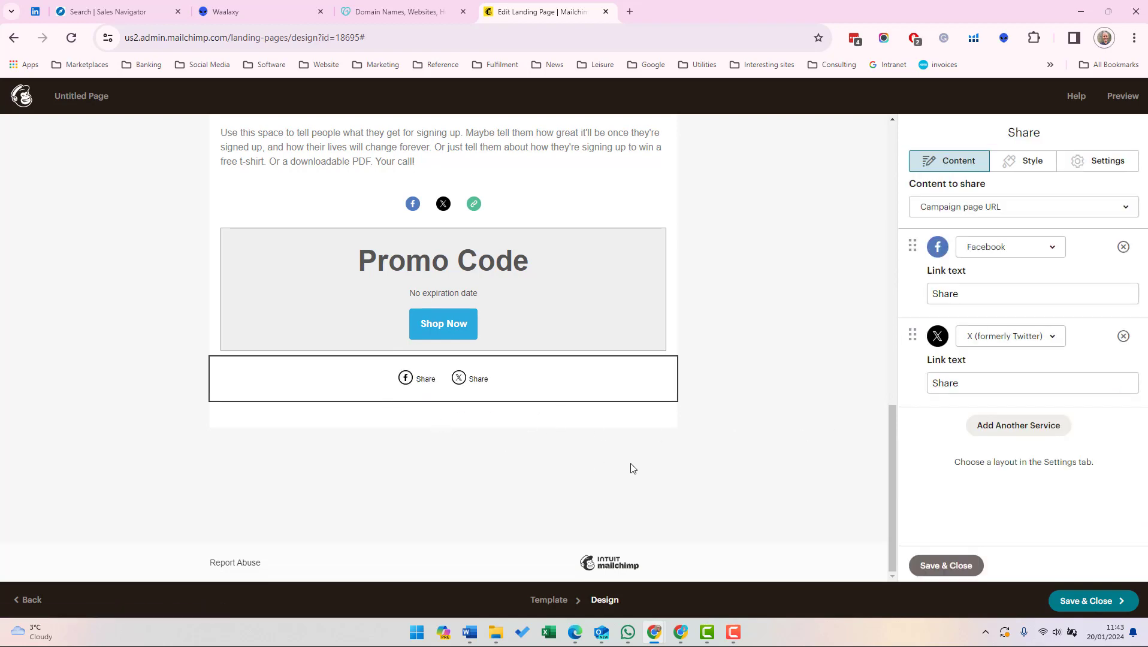
pyautogui.scroll(1, 796, 232)
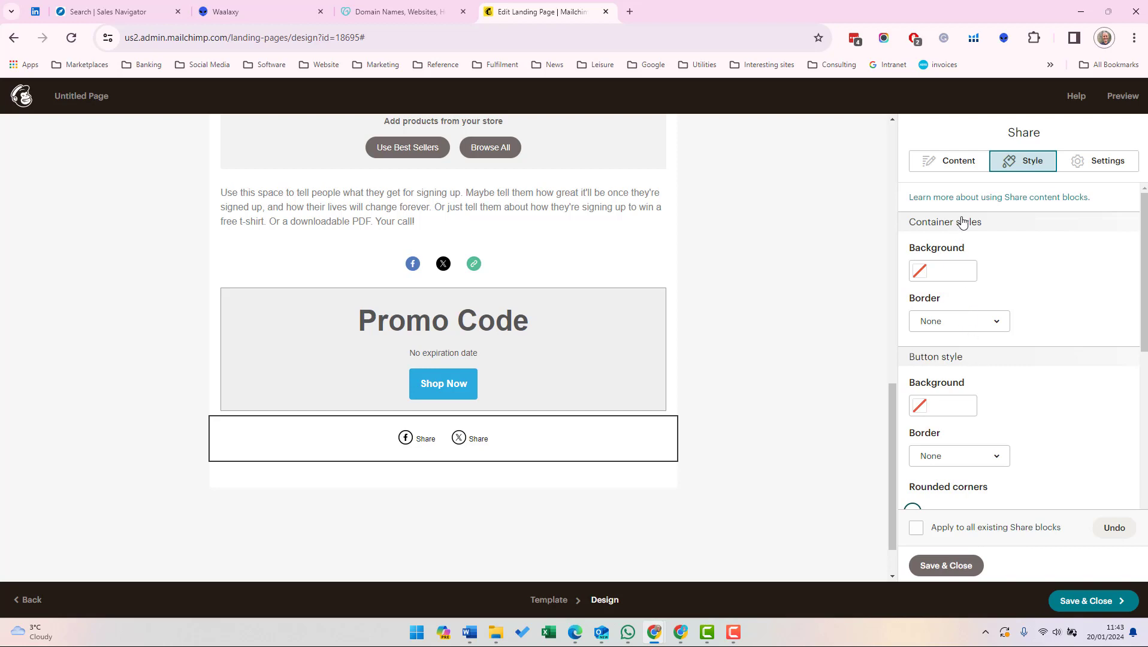
pyautogui.click(712, 374)
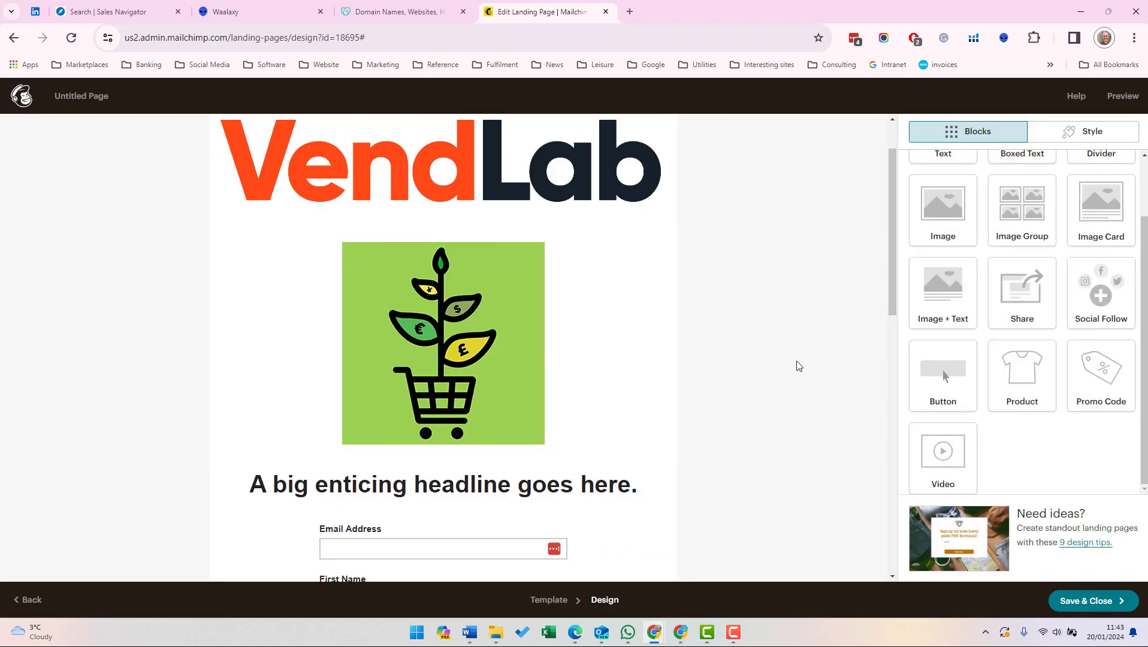
# Step: Save the design and rename the landing page from Untitled Page to 'Test Page'
pyautogui.click(1086, 601)
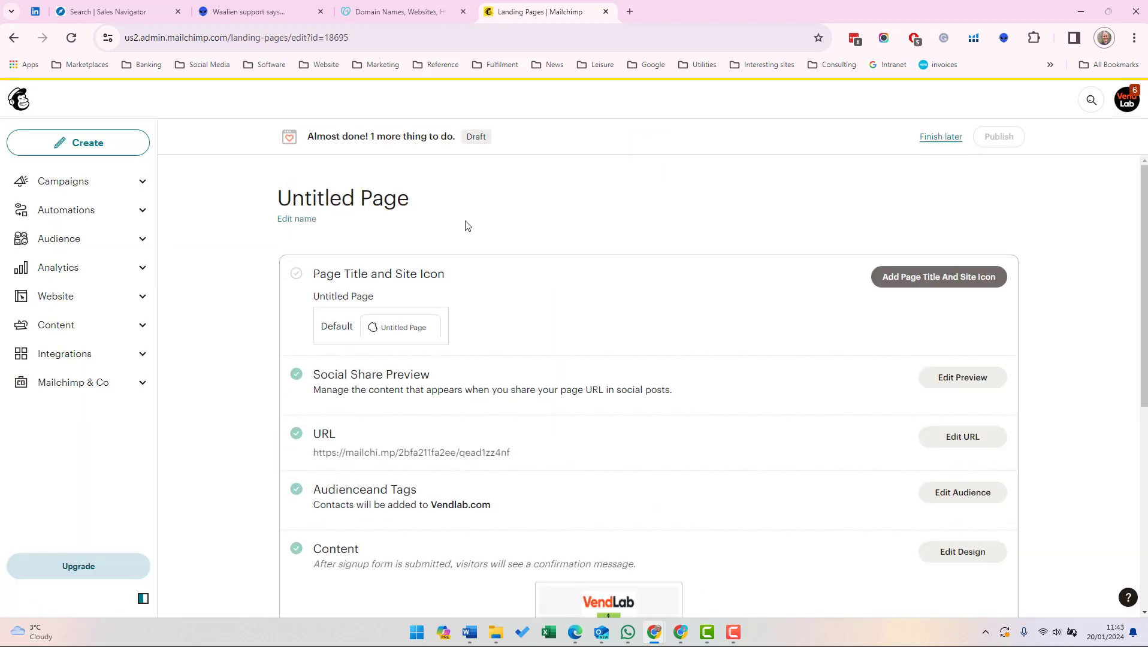
pyautogui.click(294, 220)
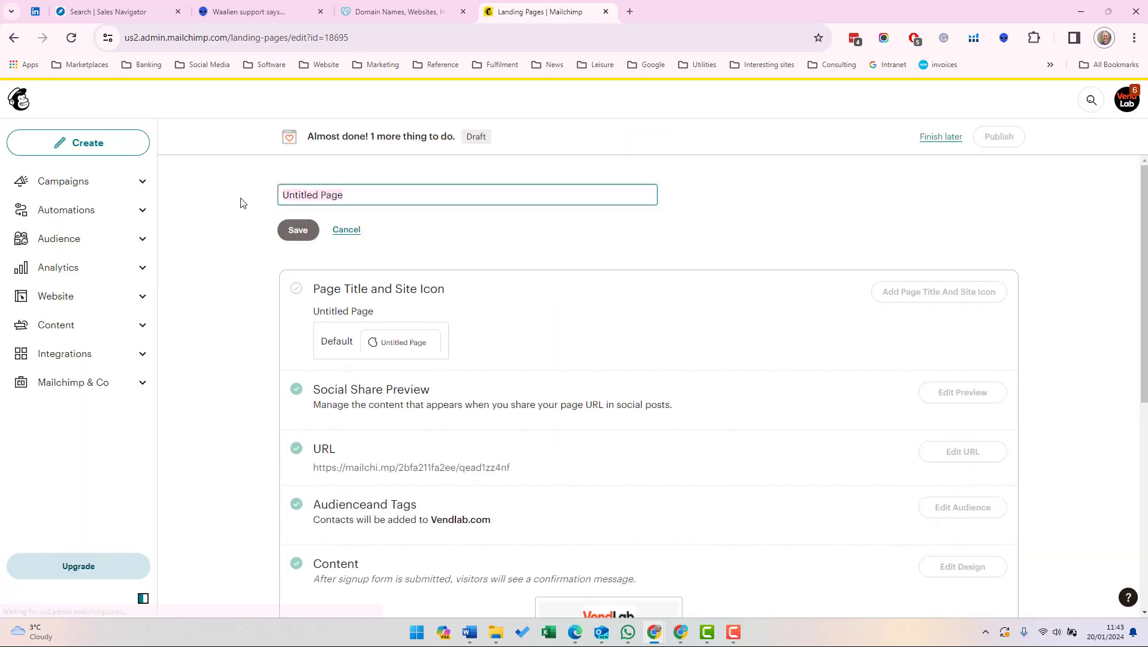
pyautogui.write('Test Page')
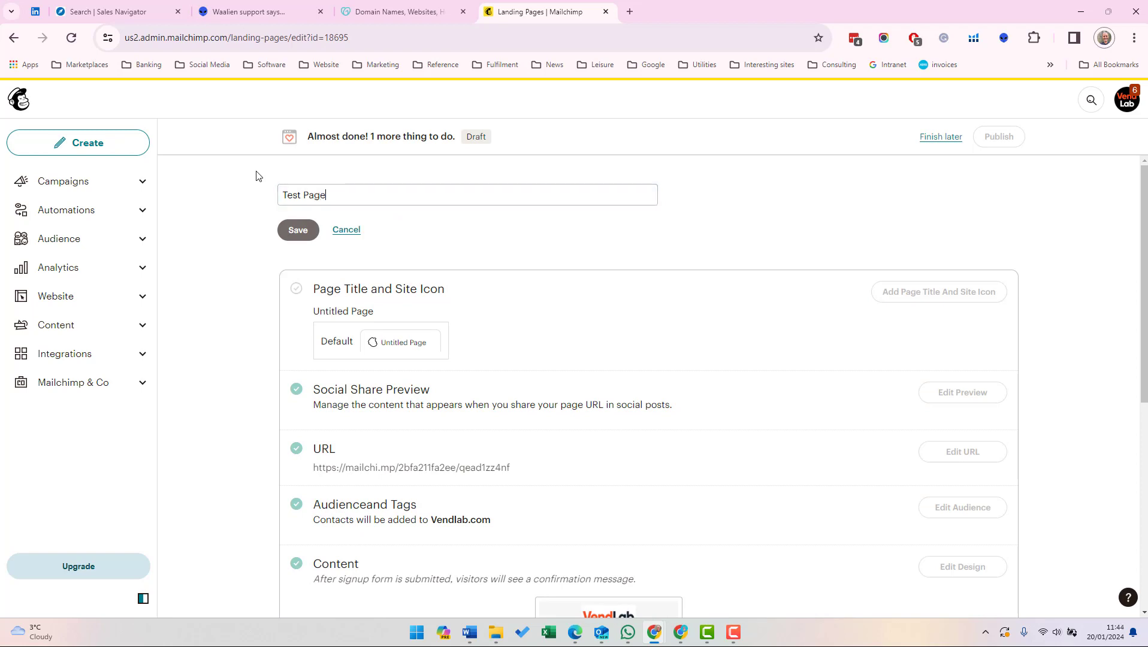
pyautogui.click(309, 231)
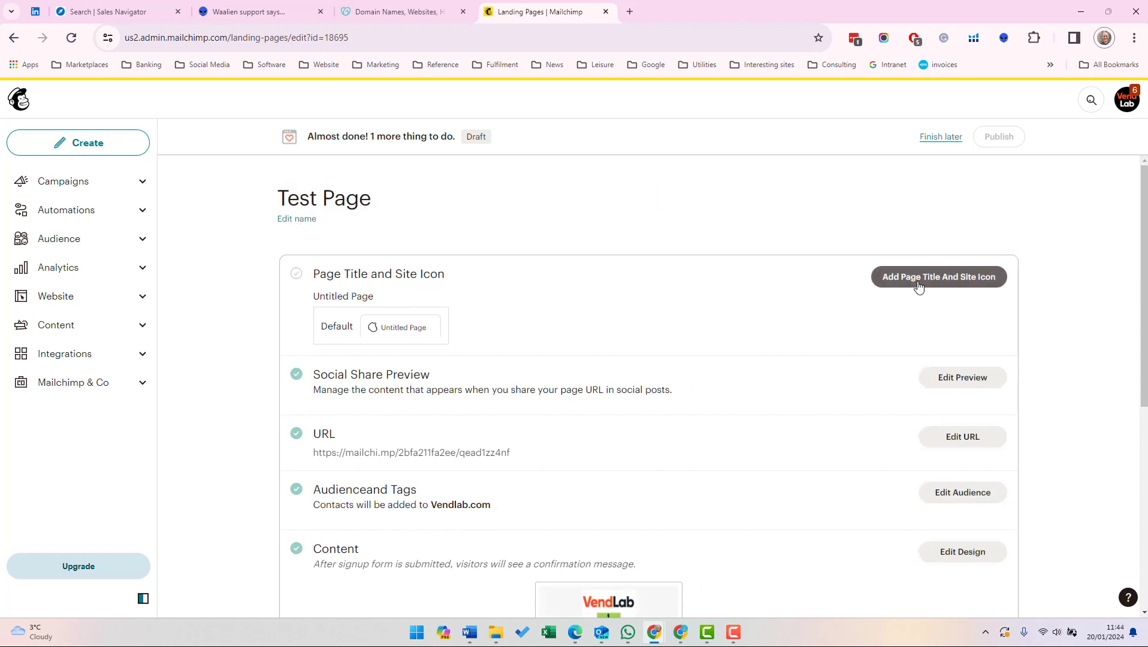
# Step: Replace the page's browser title Untitled Page with 'Test Page'
pyautogui.click(982, 278)
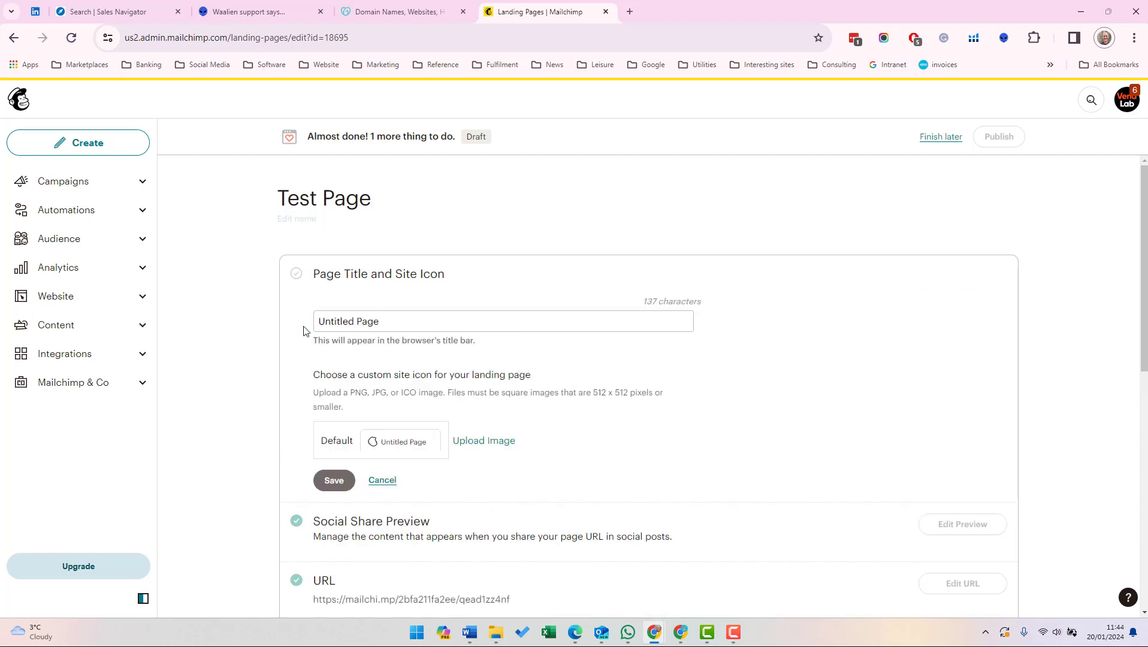
pyautogui.tripleClick(447, 317)
pyautogui.write('Test {age')
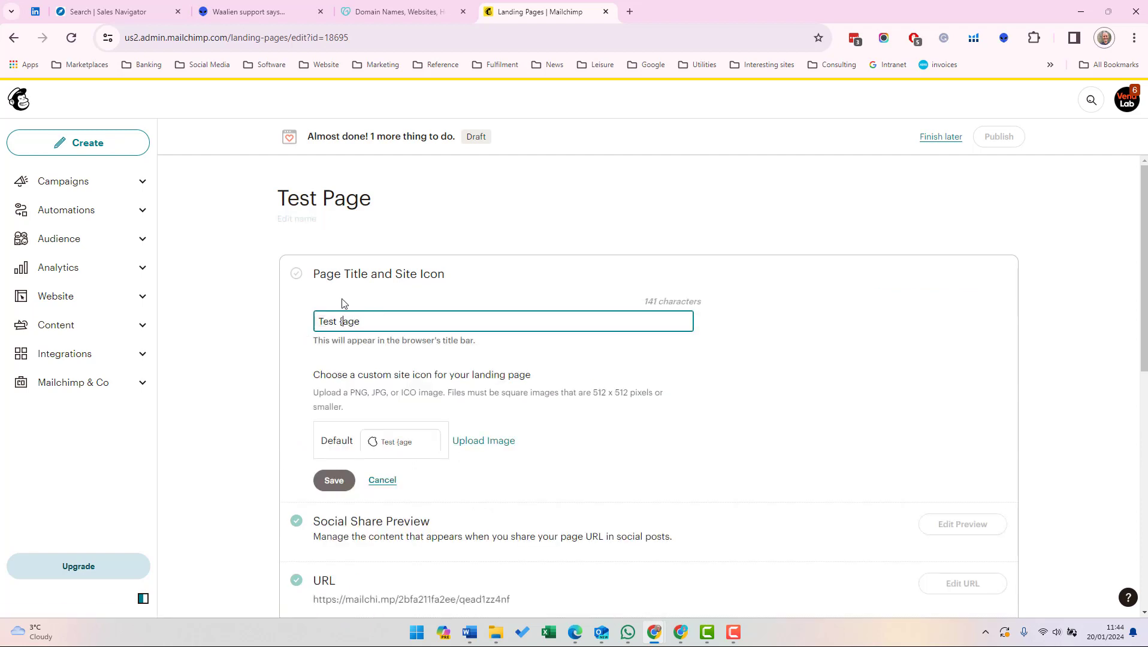
pyautogui.press('BackSpace')
pyautogui.write('Page')
pyautogui.hotkey('ctrl', 'shift', 'Tab')
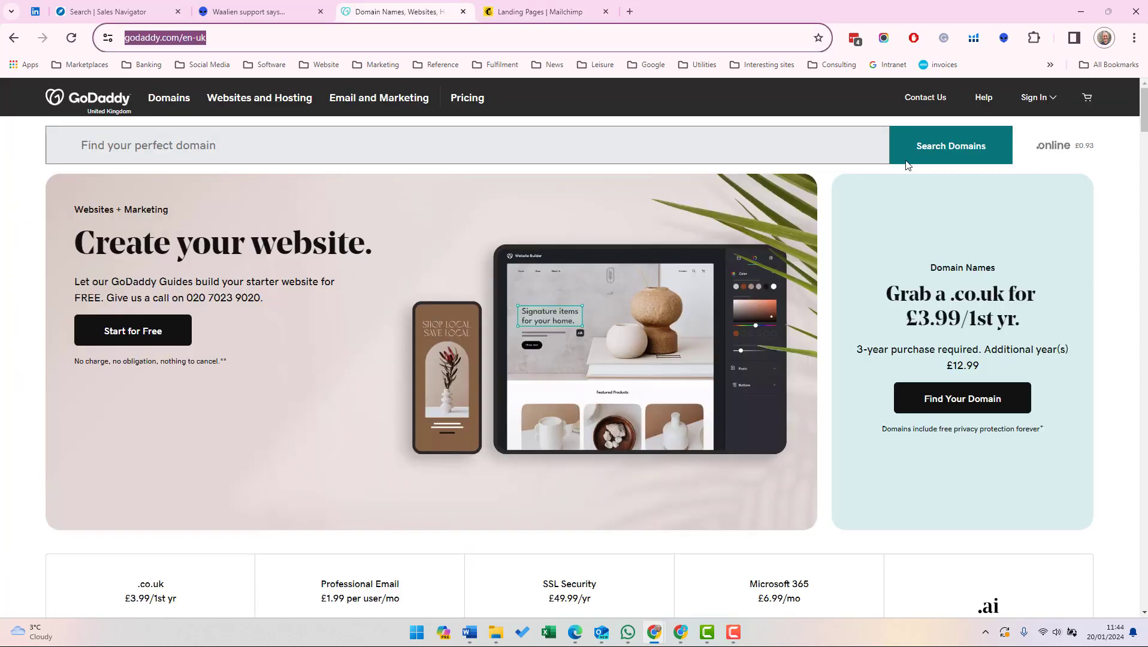
pyautogui.hotkey('ctrl', 'Tab')
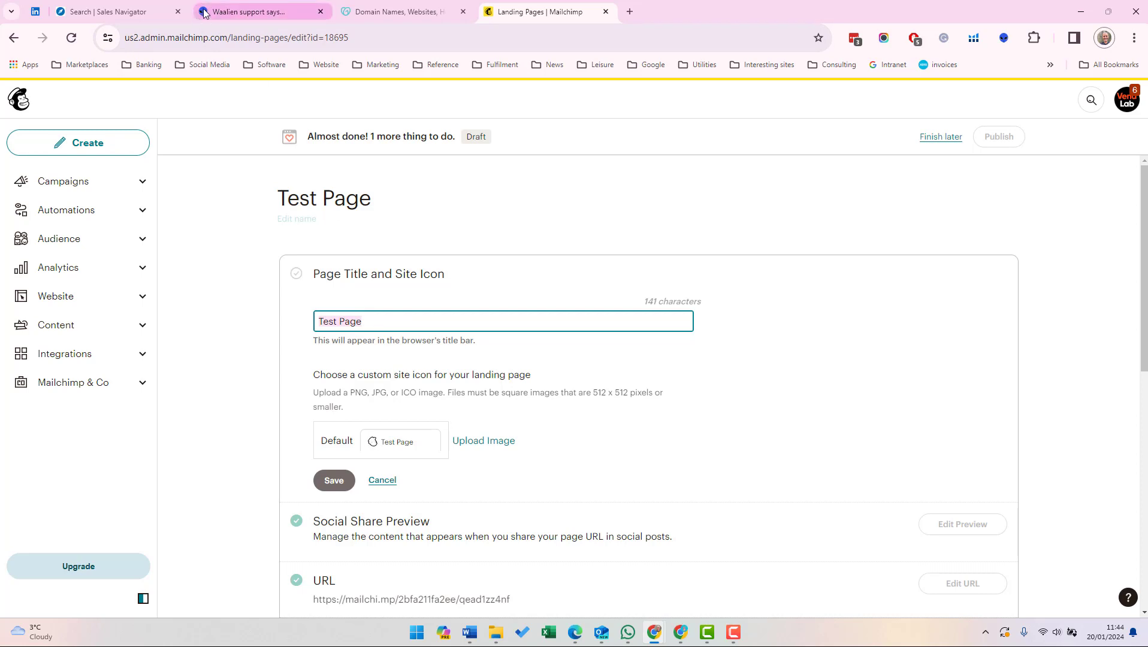
pyautogui.scroll(-1, 455, 335)
# Step: Save the Test Page title, dismiss the social preview editor, and review the completed checklist
pyautogui.click(345, 426)
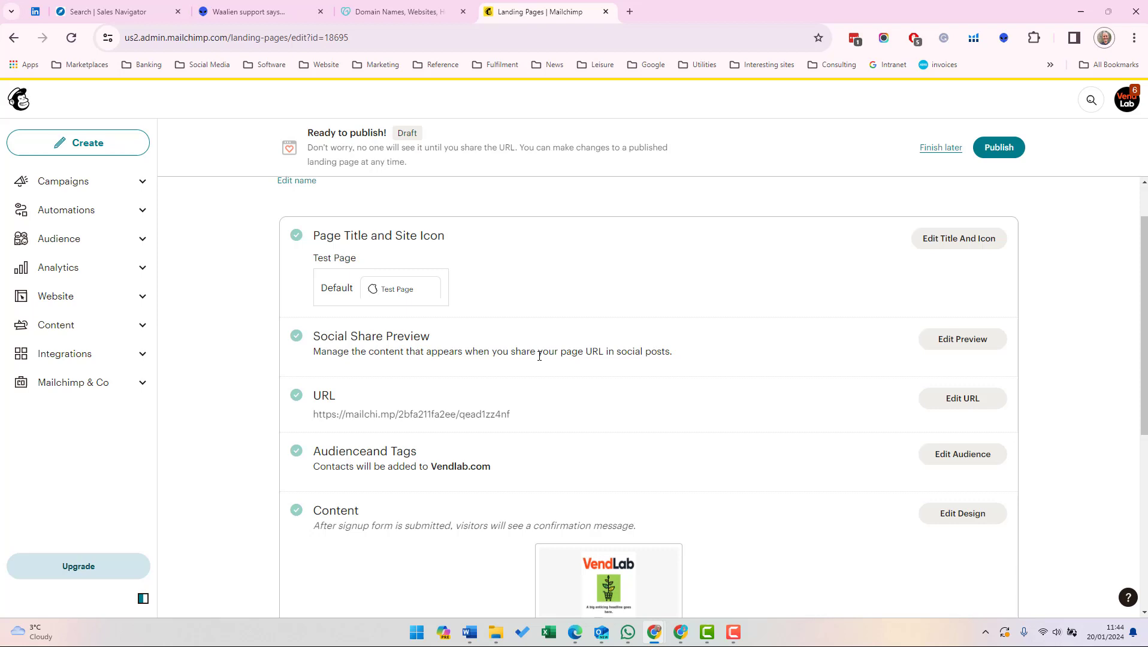
pyautogui.click(930, 340)
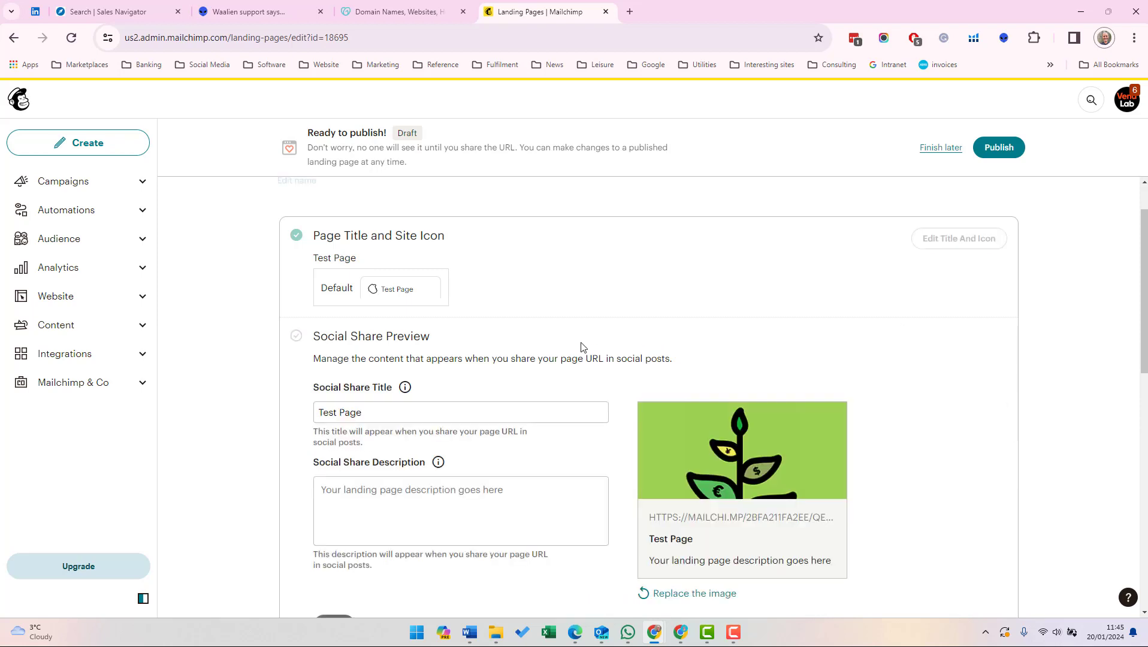
pyautogui.scroll(-2, 756, 415)
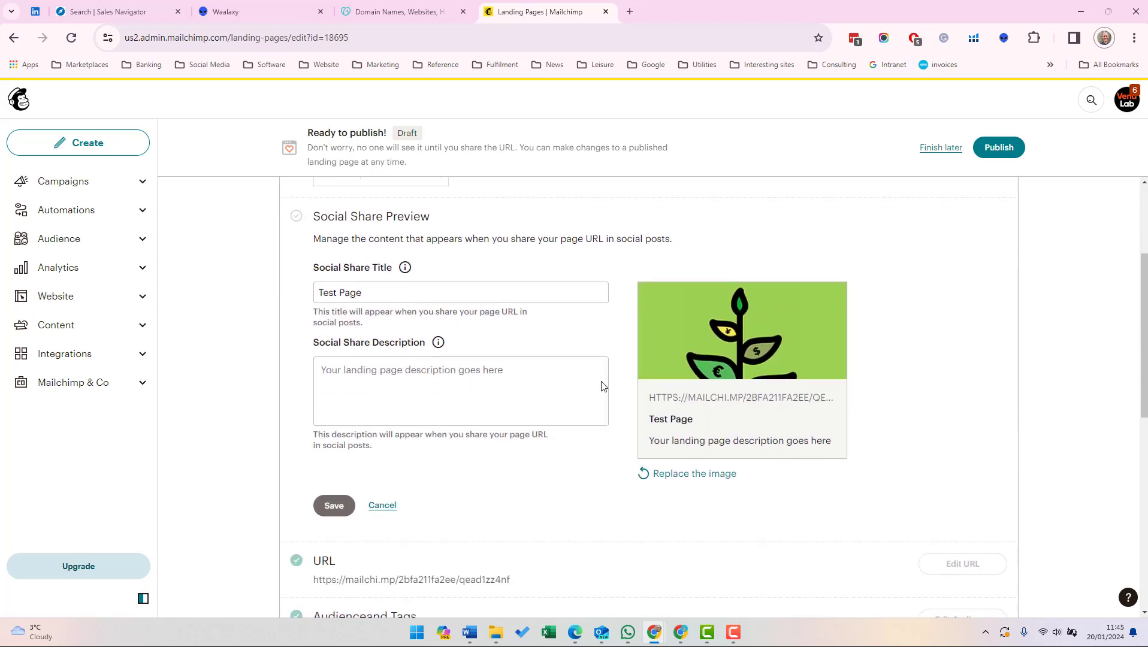
pyautogui.click(381, 506)
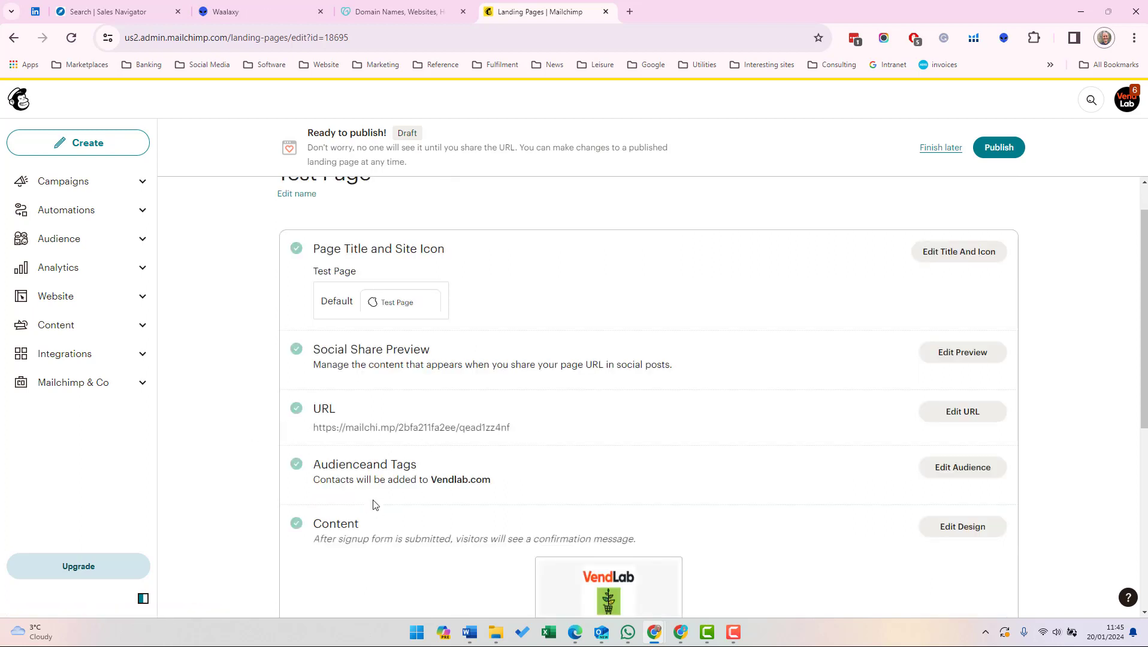
pyautogui.scroll(-2, 657, 367)
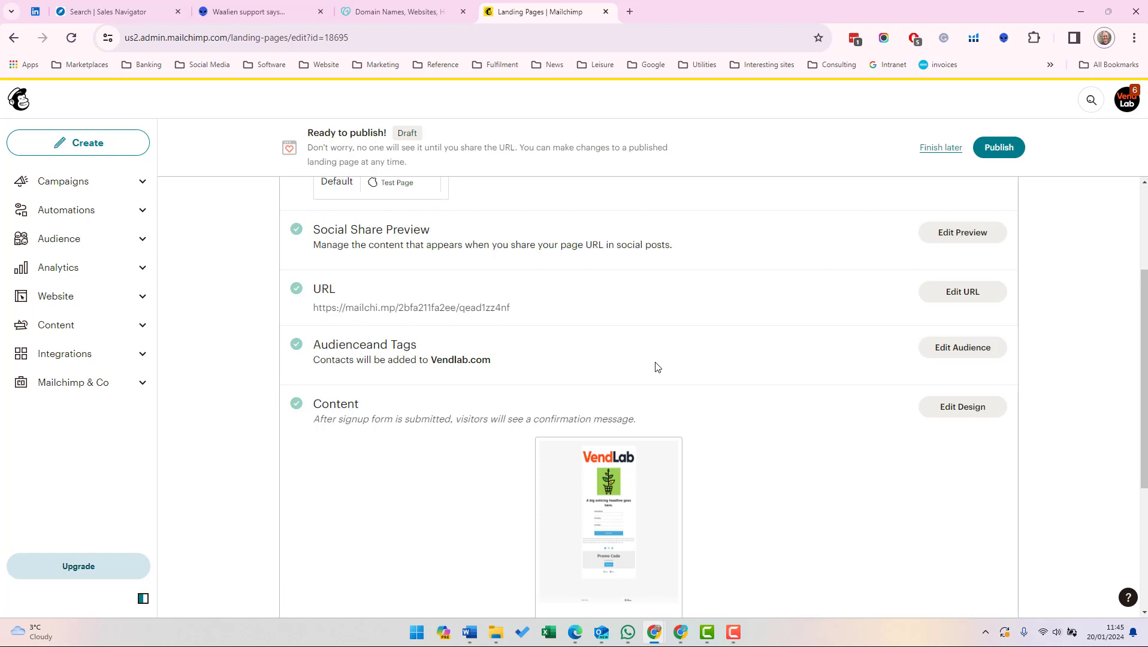
pyautogui.scroll(3, 629, 437)
pyautogui.scroll(-5, 661, 456)
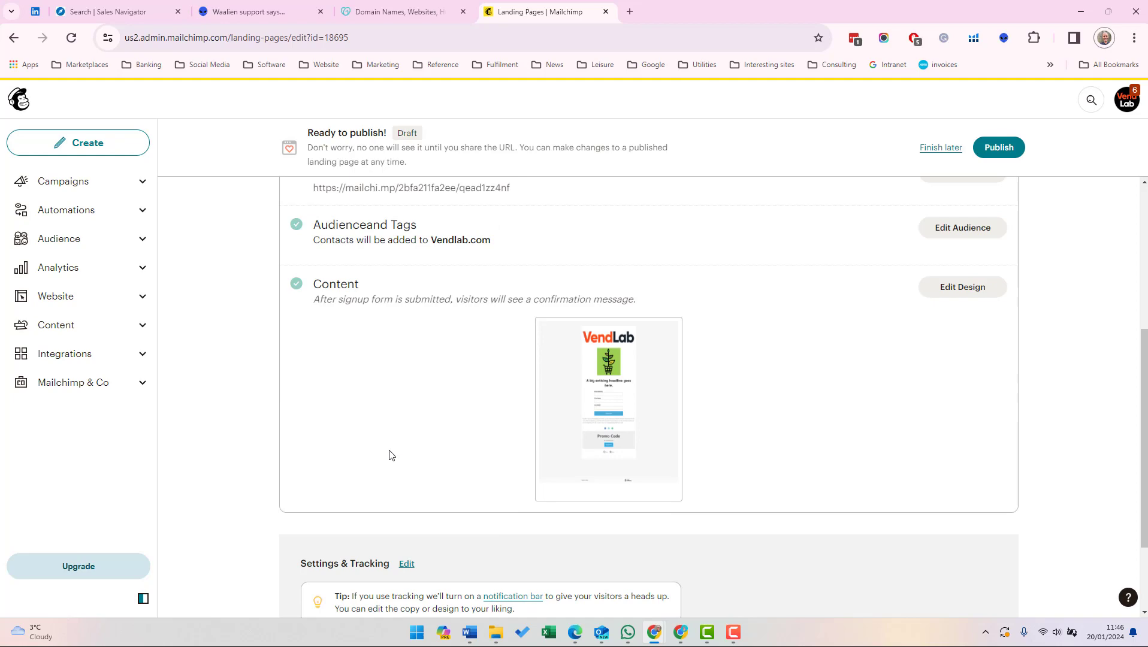
pyautogui.scroll(-1, 738, 410)
pyautogui.scroll(5, 738, 418)
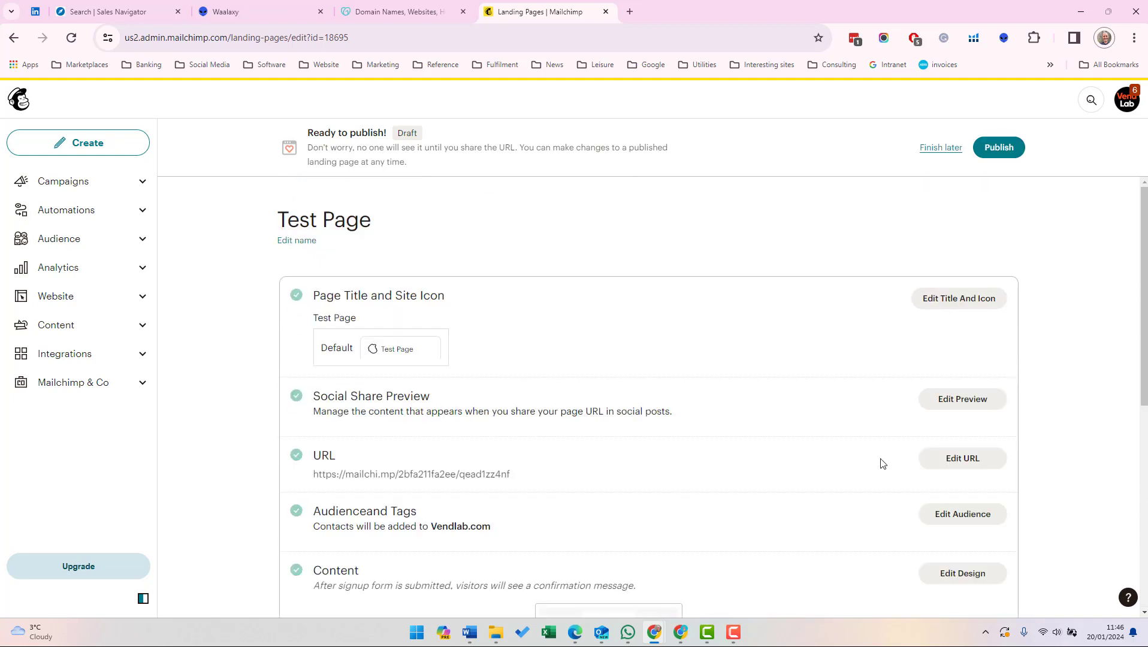
pyautogui.click(962, 458)
pyautogui.scroll(-3, 495, 461)
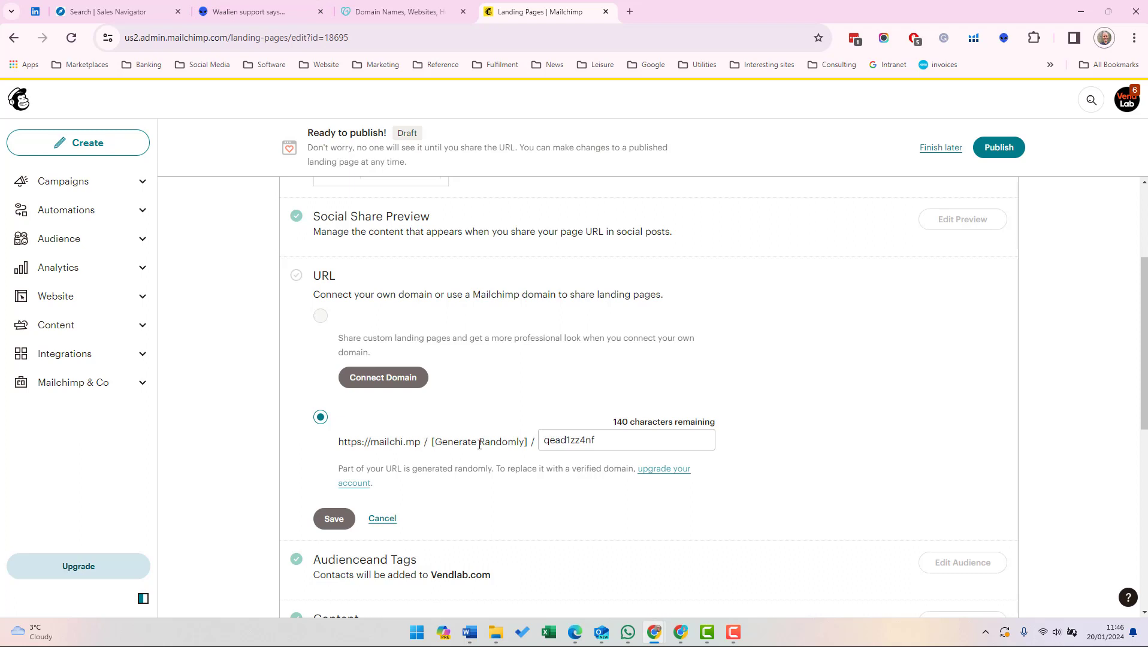
pyautogui.doubleClick(597, 443)
pyautogui.write('test')
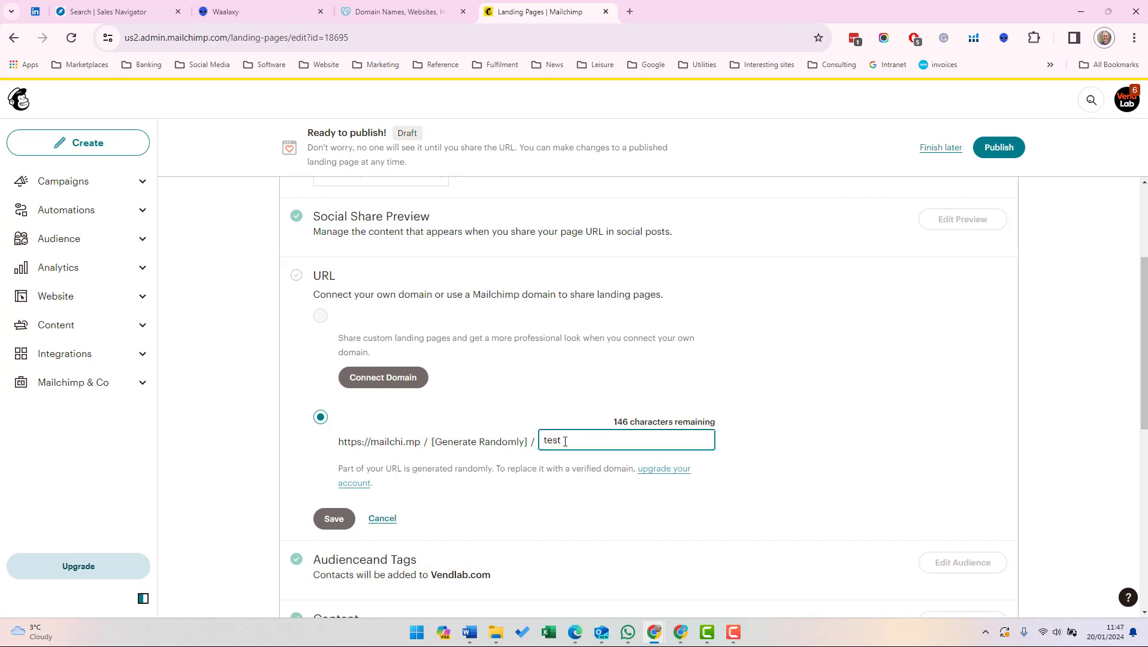
pyautogui.click(340, 521)
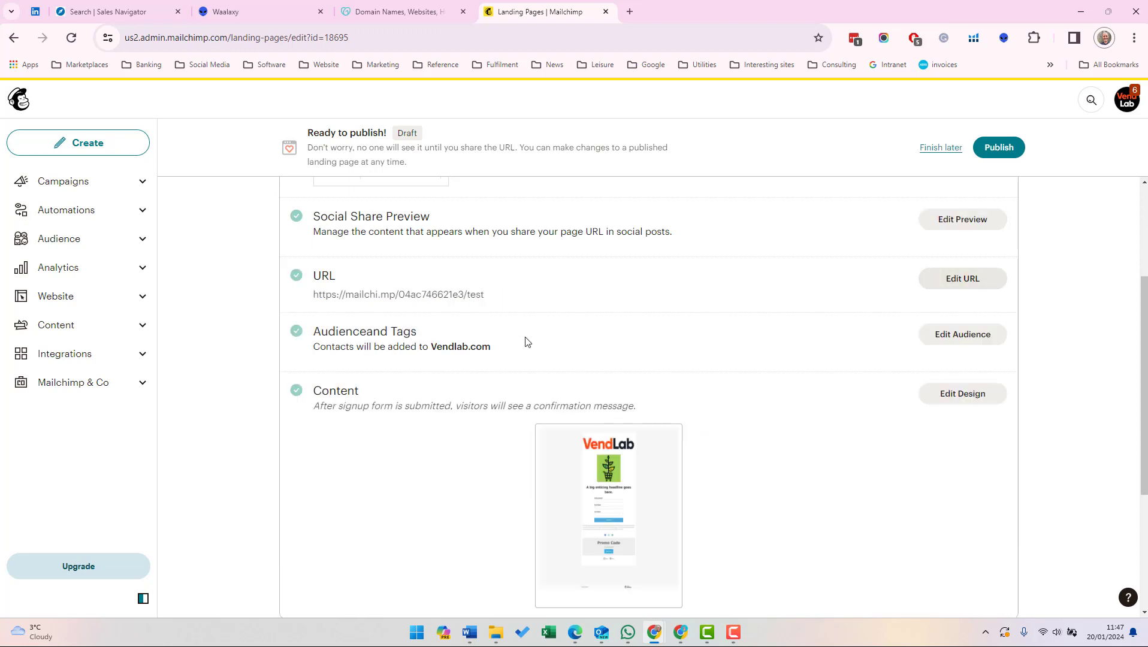
pyautogui.moveTo(487, 297); pyautogui.dragTo(314, 304)
pyautogui.hotkey('ctrl', 'c')
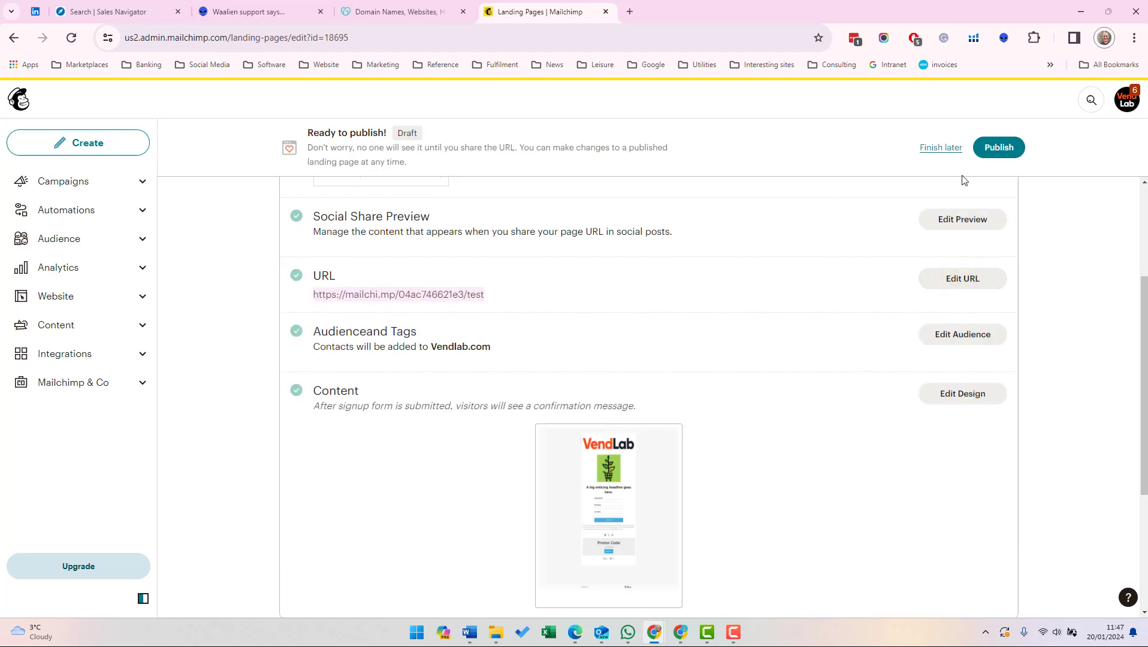
# Step: Publish the page and load its copied mailchi.mp URL in a new browser tab
pyautogui.click(998, 148)
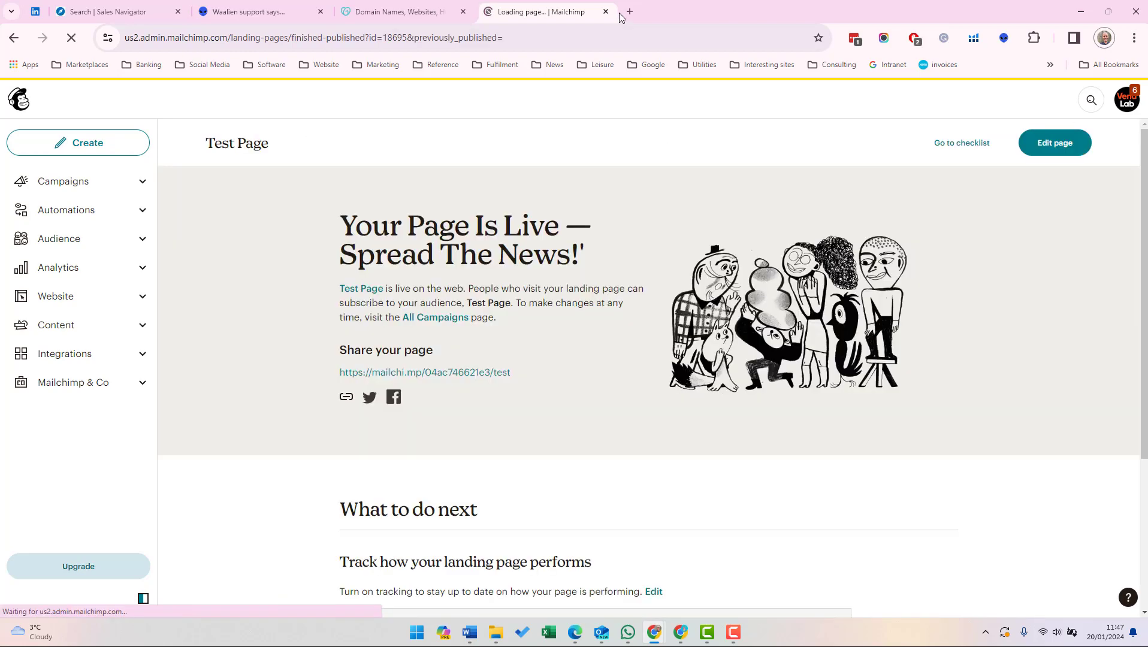
pyautogui.click(628, 12)
pyautogui.hotkey('ctrl', 'v')
pyautogui.press('Return')
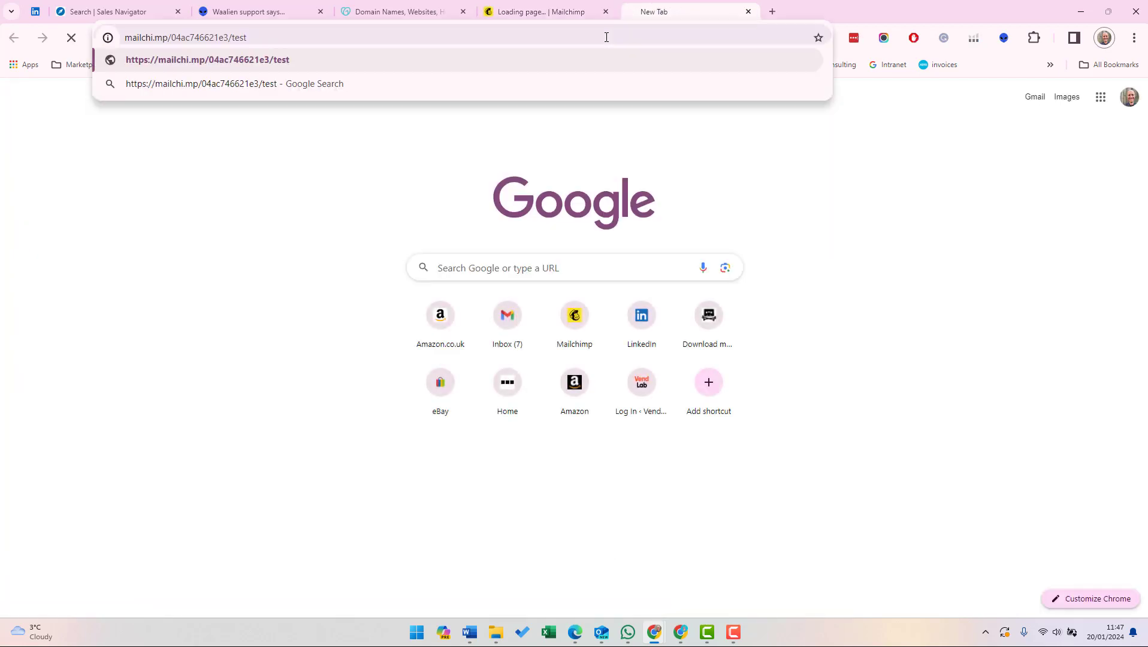
# Step: Scroll through the live page and try its Last Name signup field
pyautogui.scroll(-4, 615, 353)
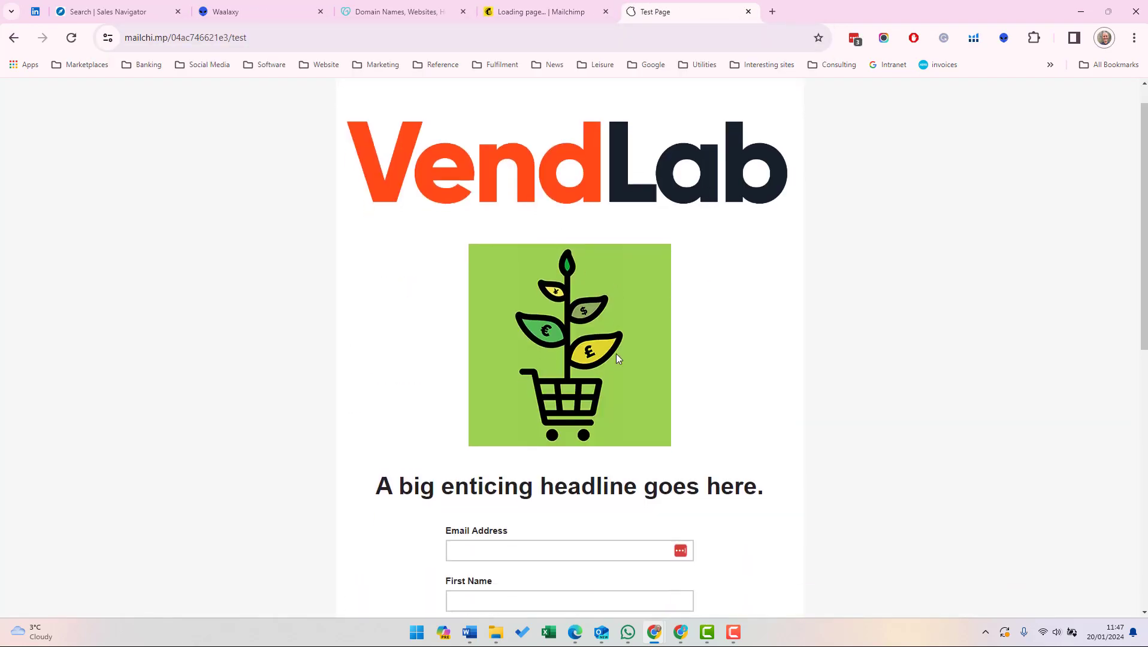
pyautogui.scroll(-5, 615, 358)
pyautogui.scroll(4, 615, 359)
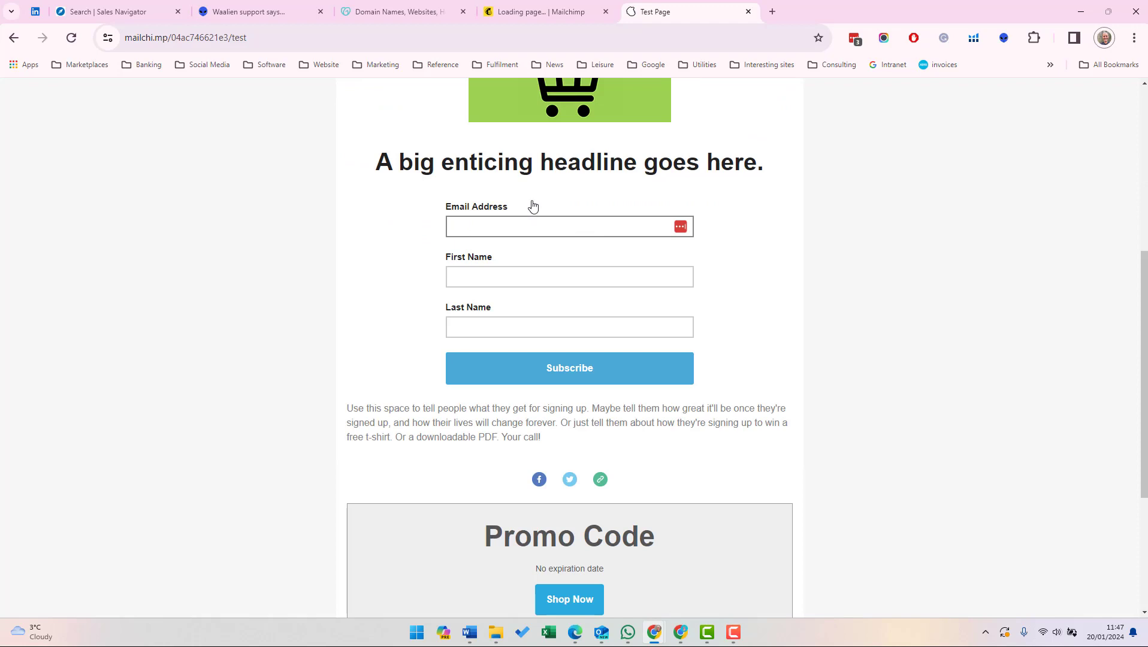
pyautogui.click(568, 329)
pyautogui.click(882, 224)
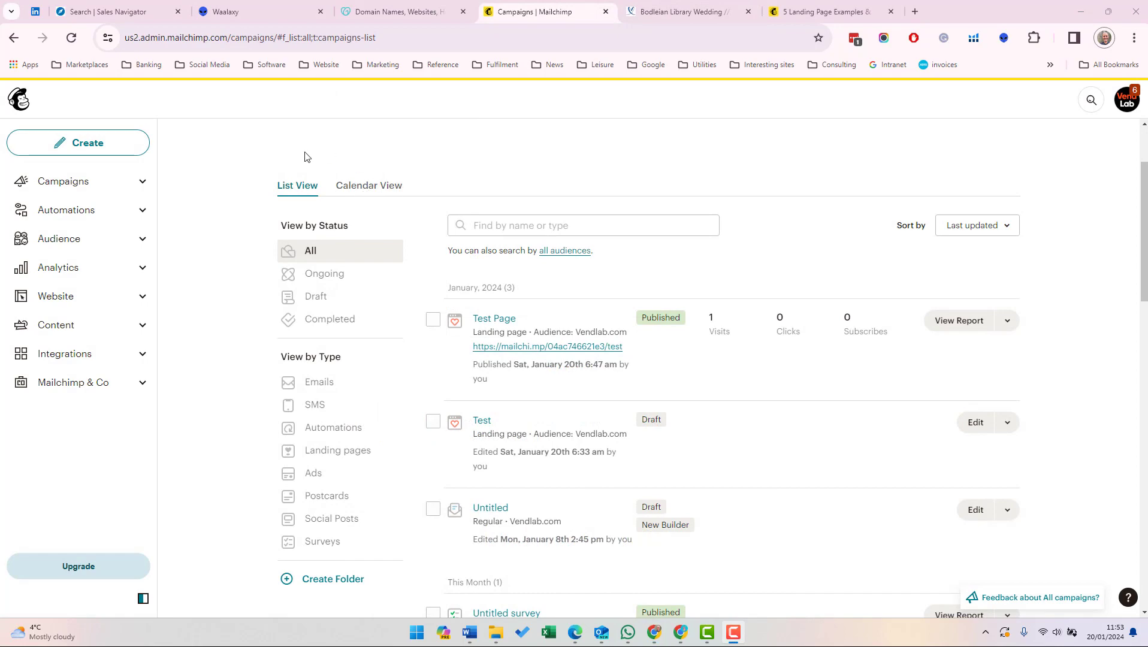
pyautogui.click(140, 184)
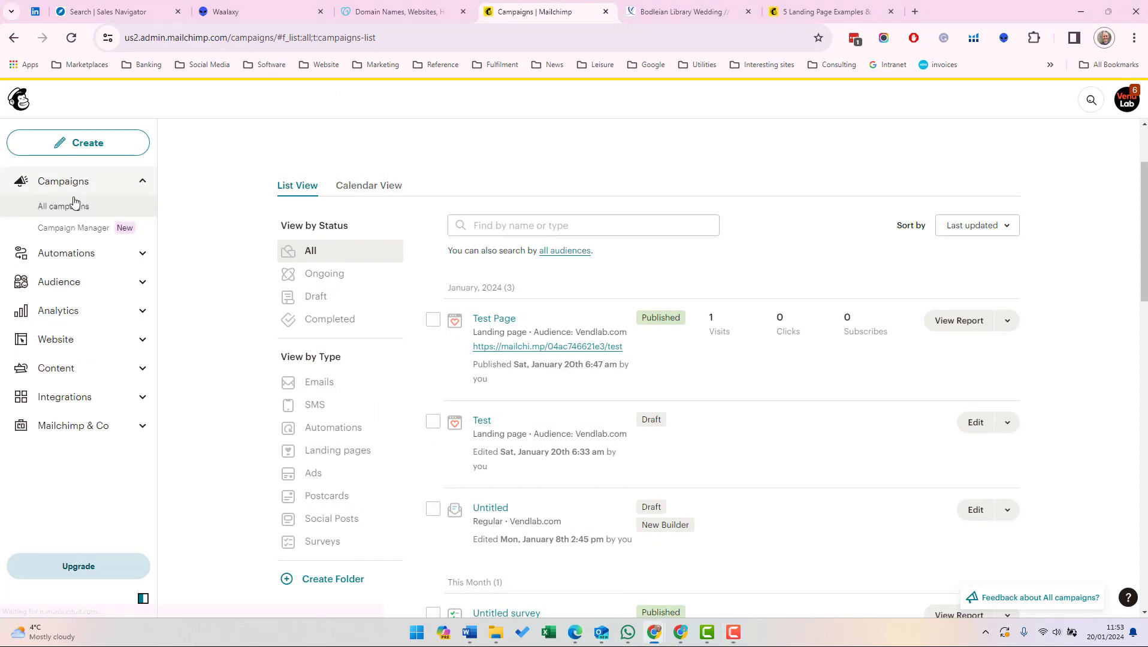
pyautogui.scroll(-1, 526, 385)
pyautogui.scroll(3, 525, 384)
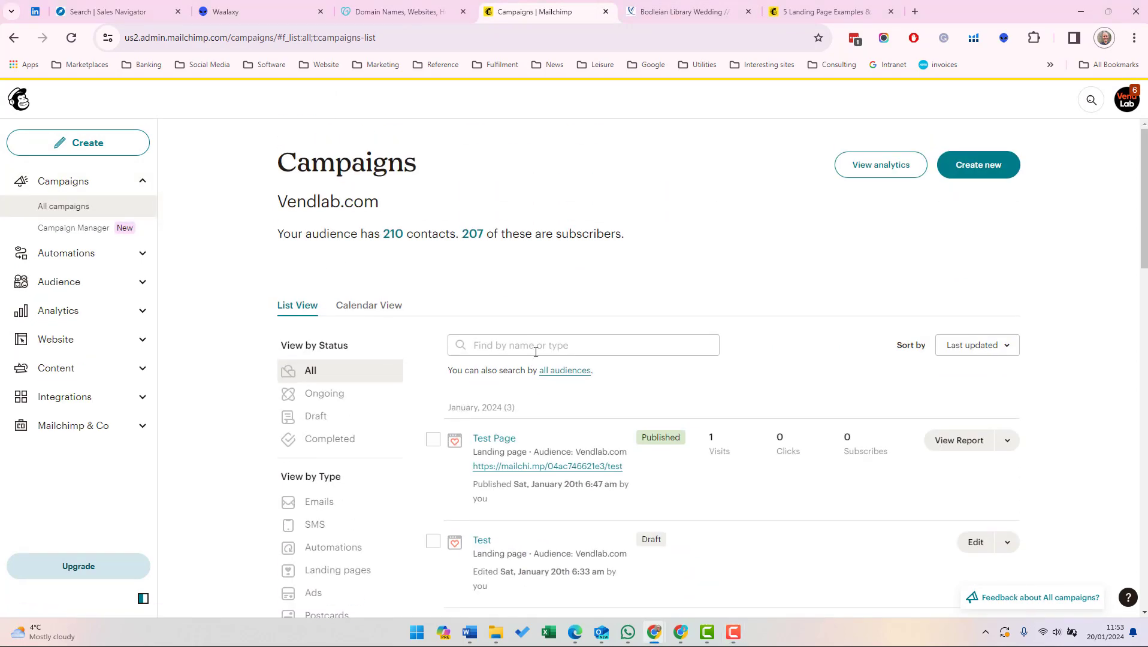